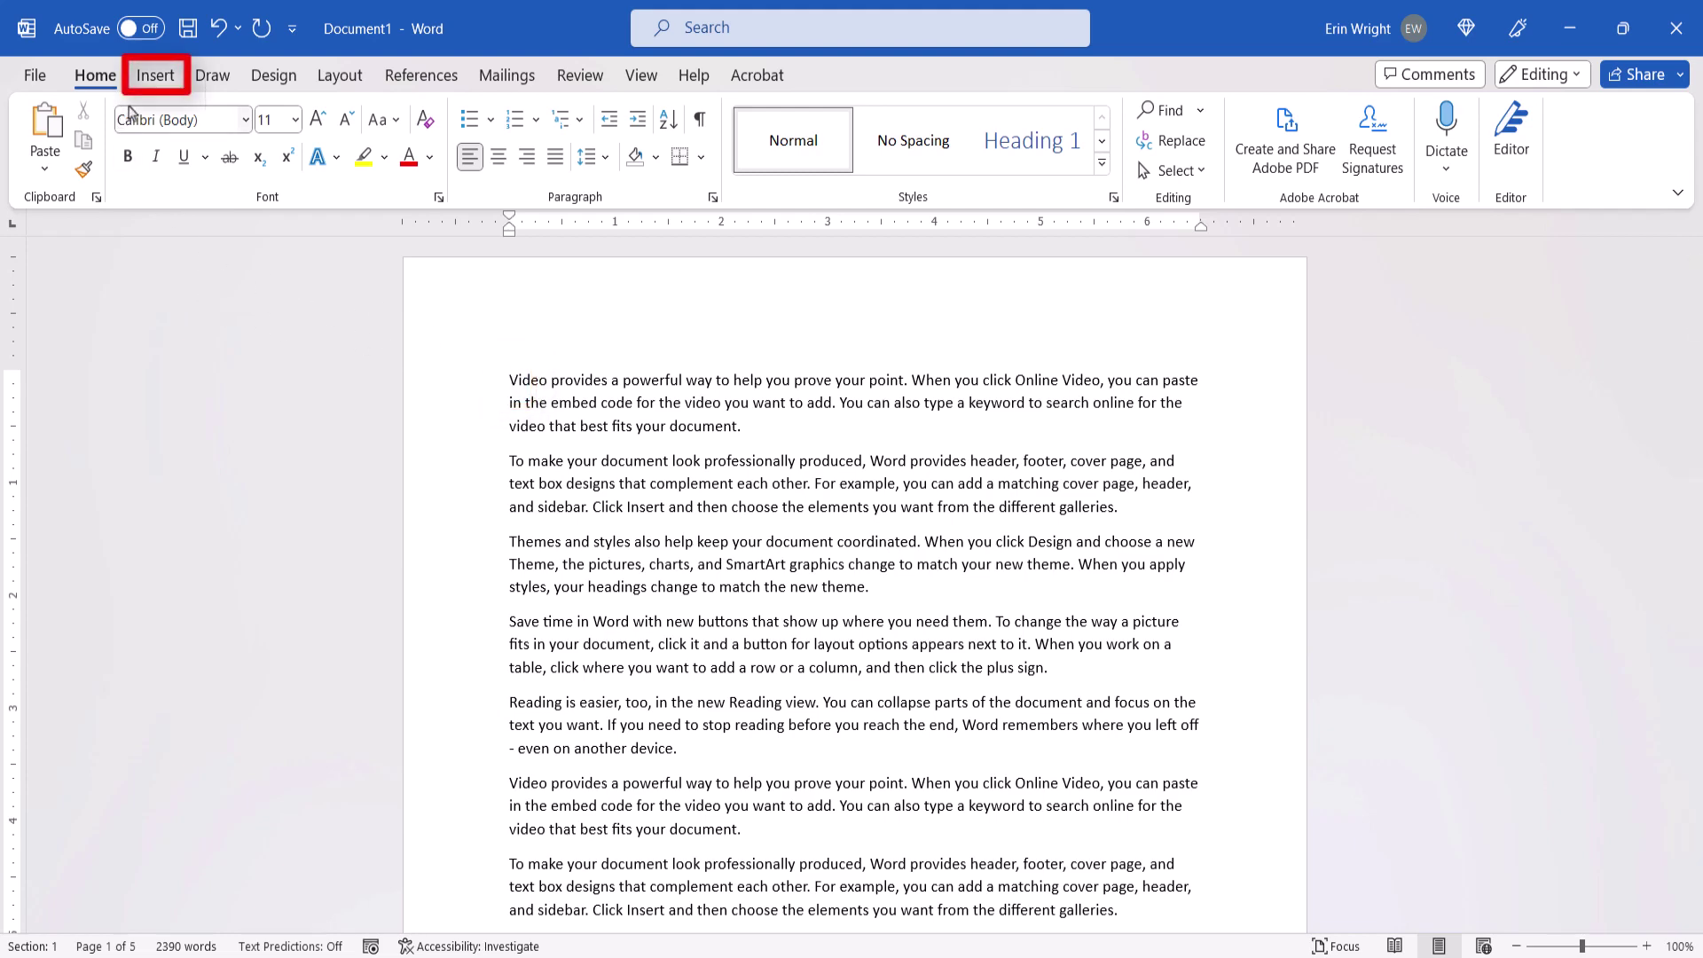
- Start inserting a picture from This Device via Insert > Pictures
left_click(160, 75)
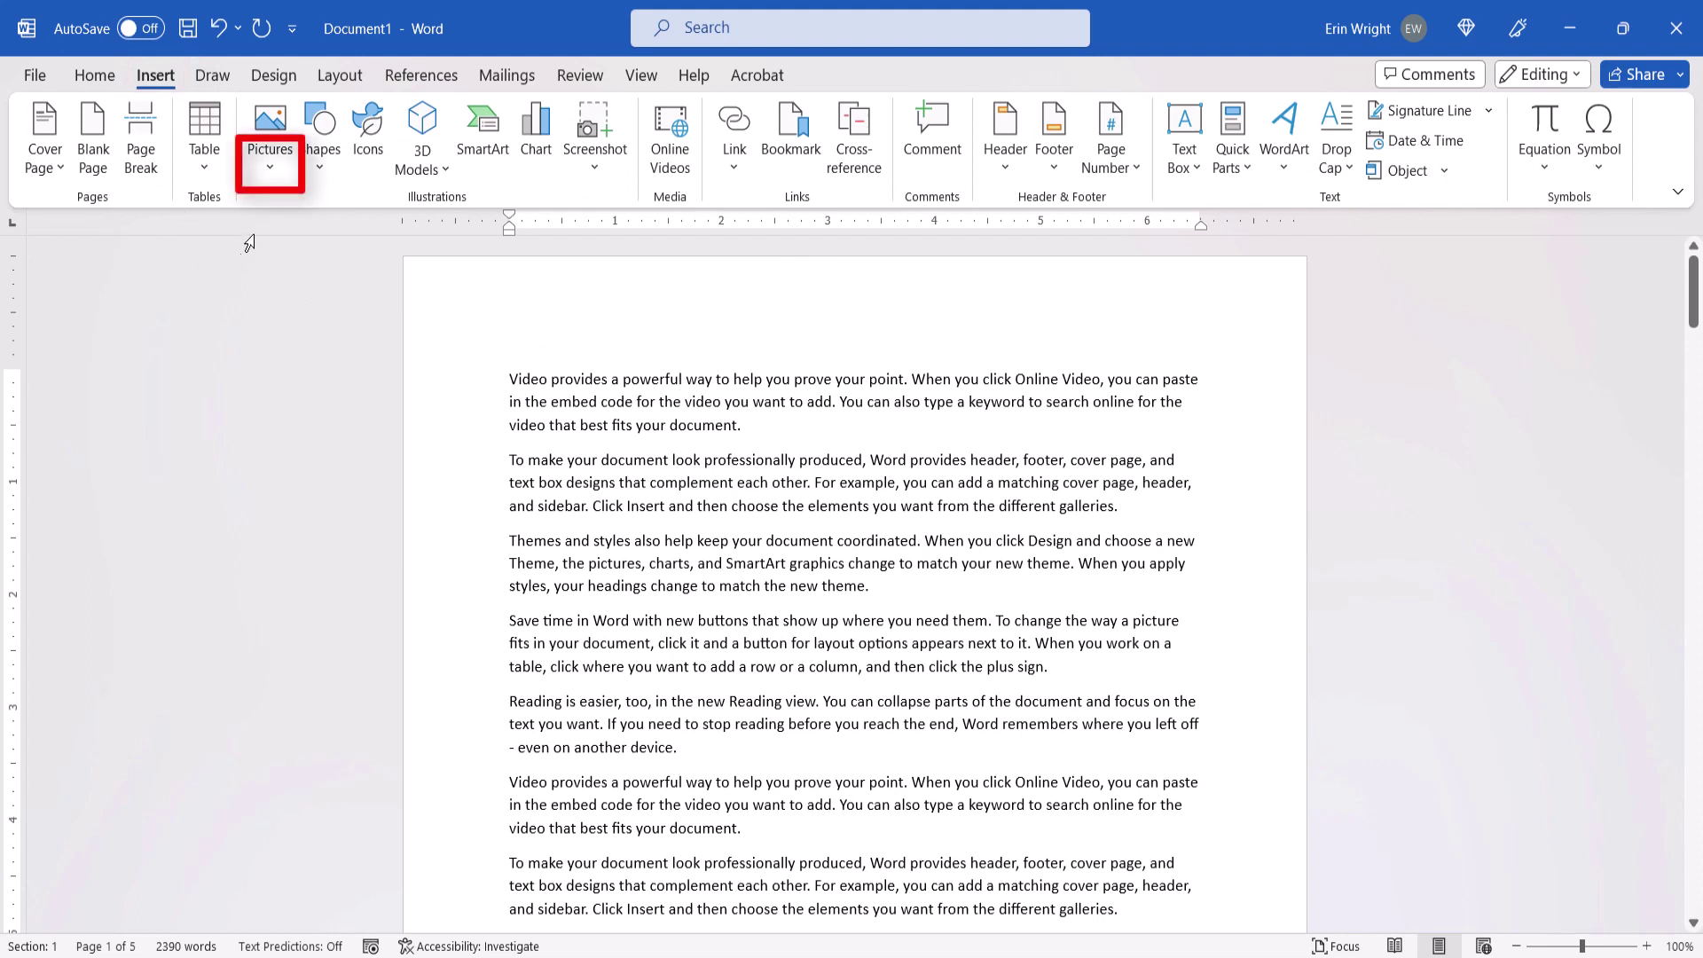
left_click(269, 169)
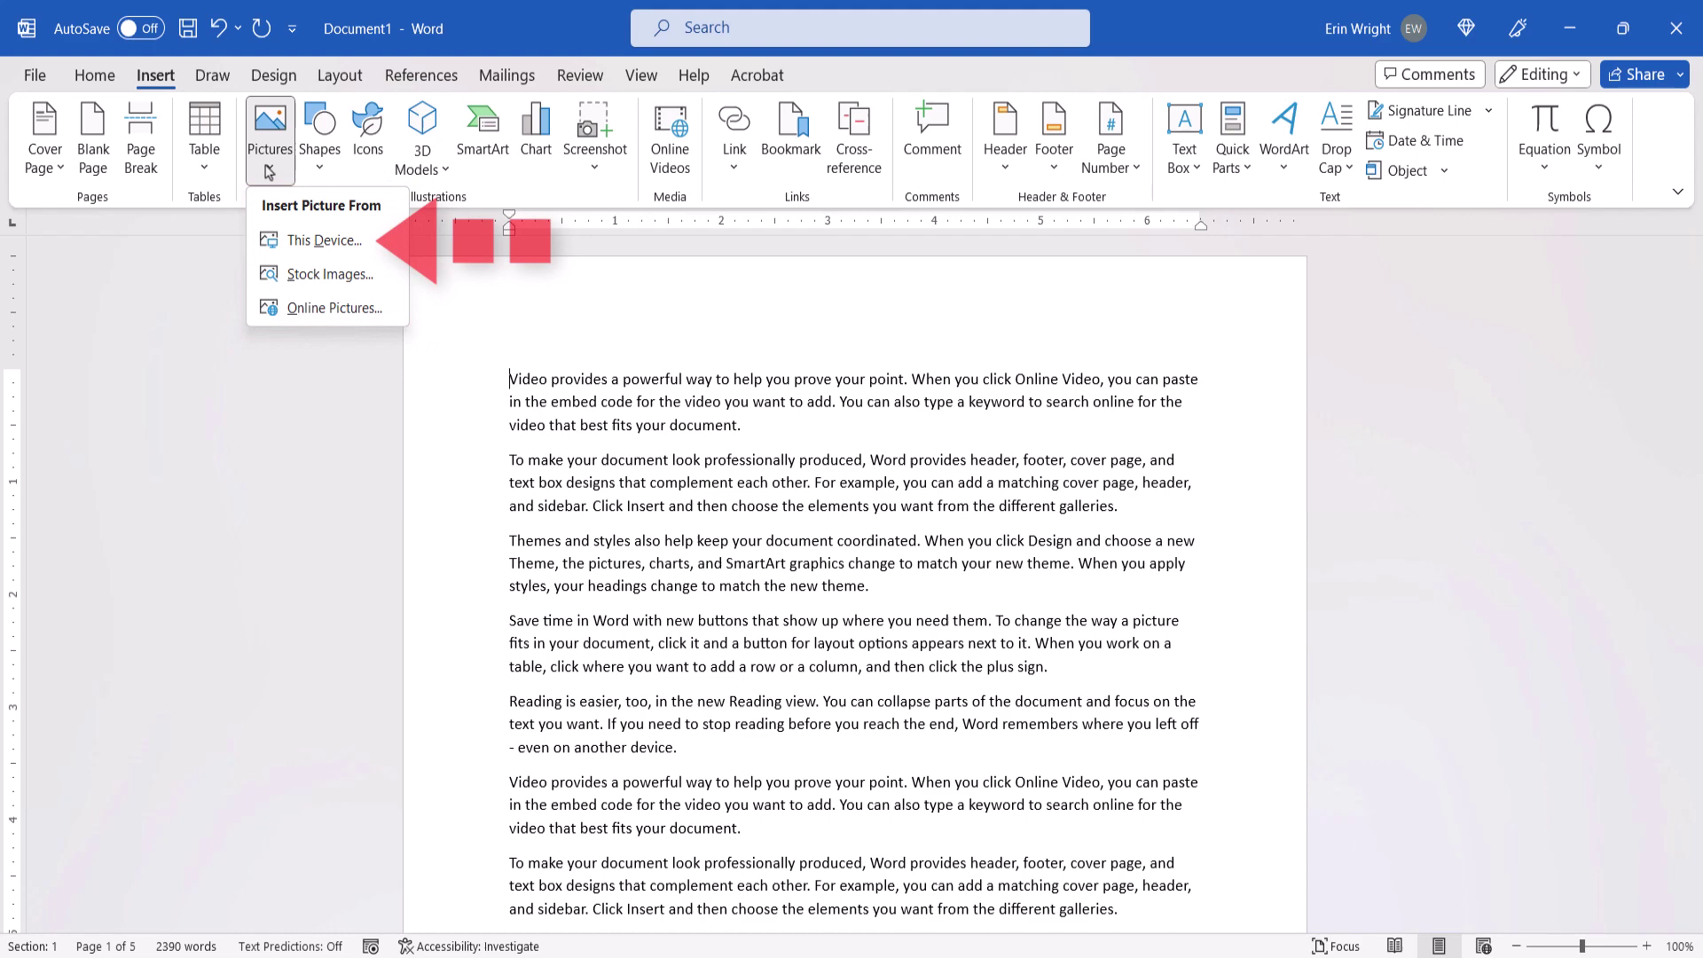
left_click(285, 245)
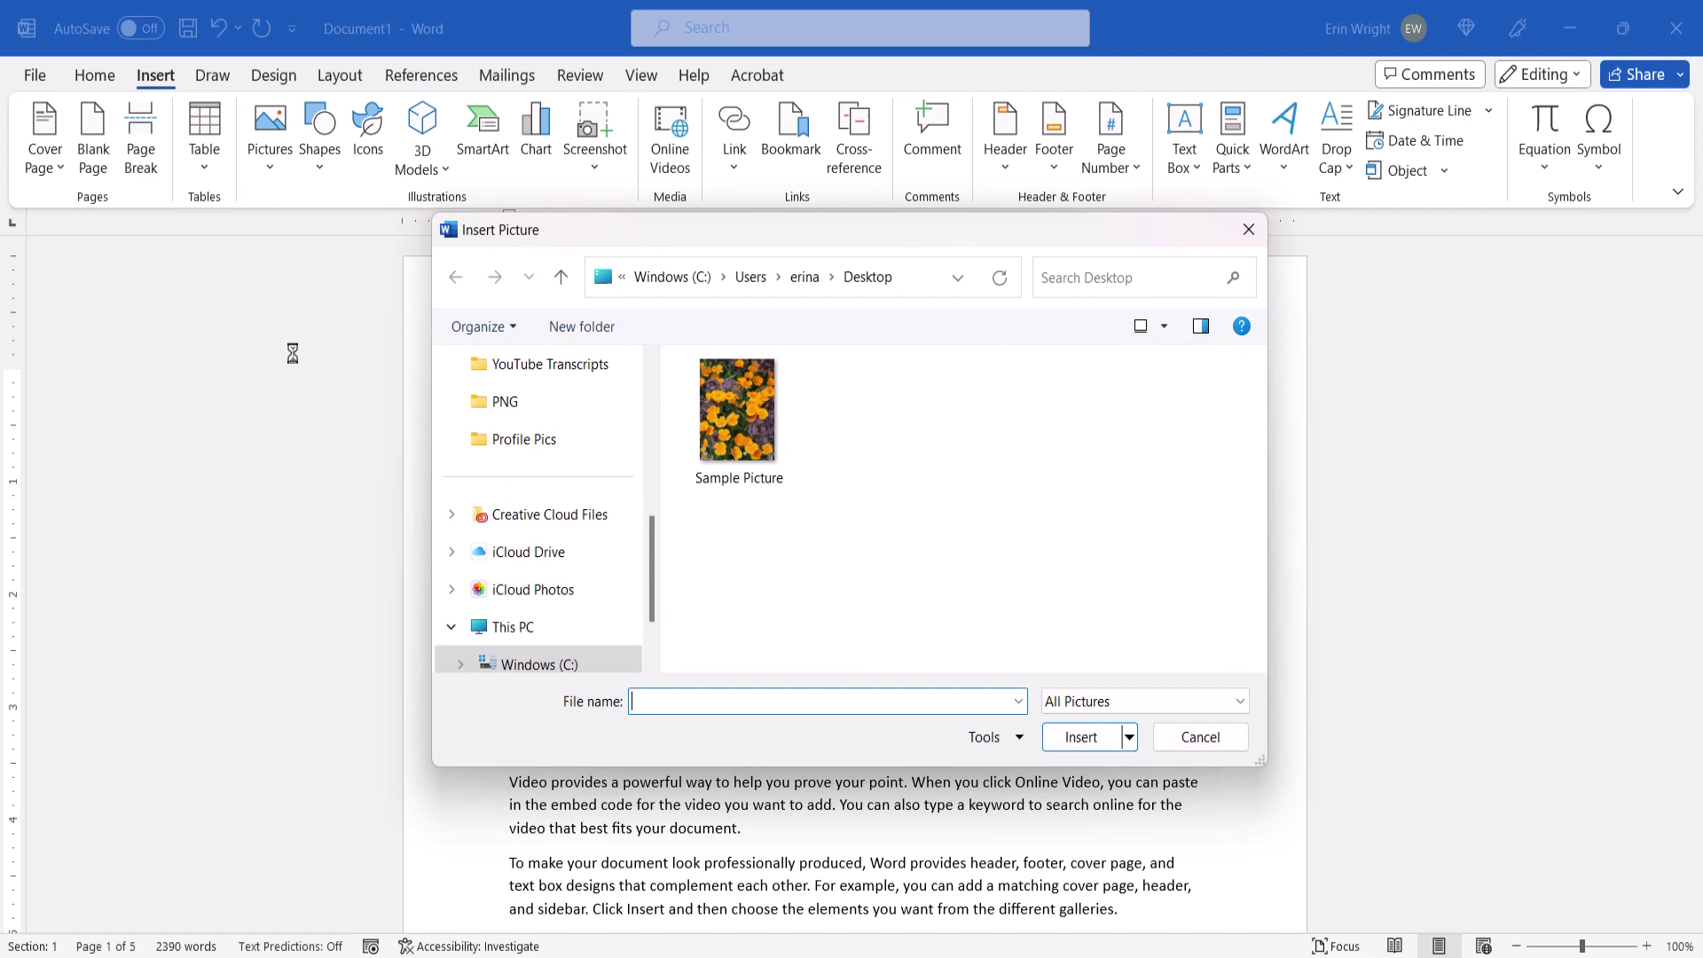
- Choose Sample Picture from the Desktop and insert it into the document
left_click(720, 397)
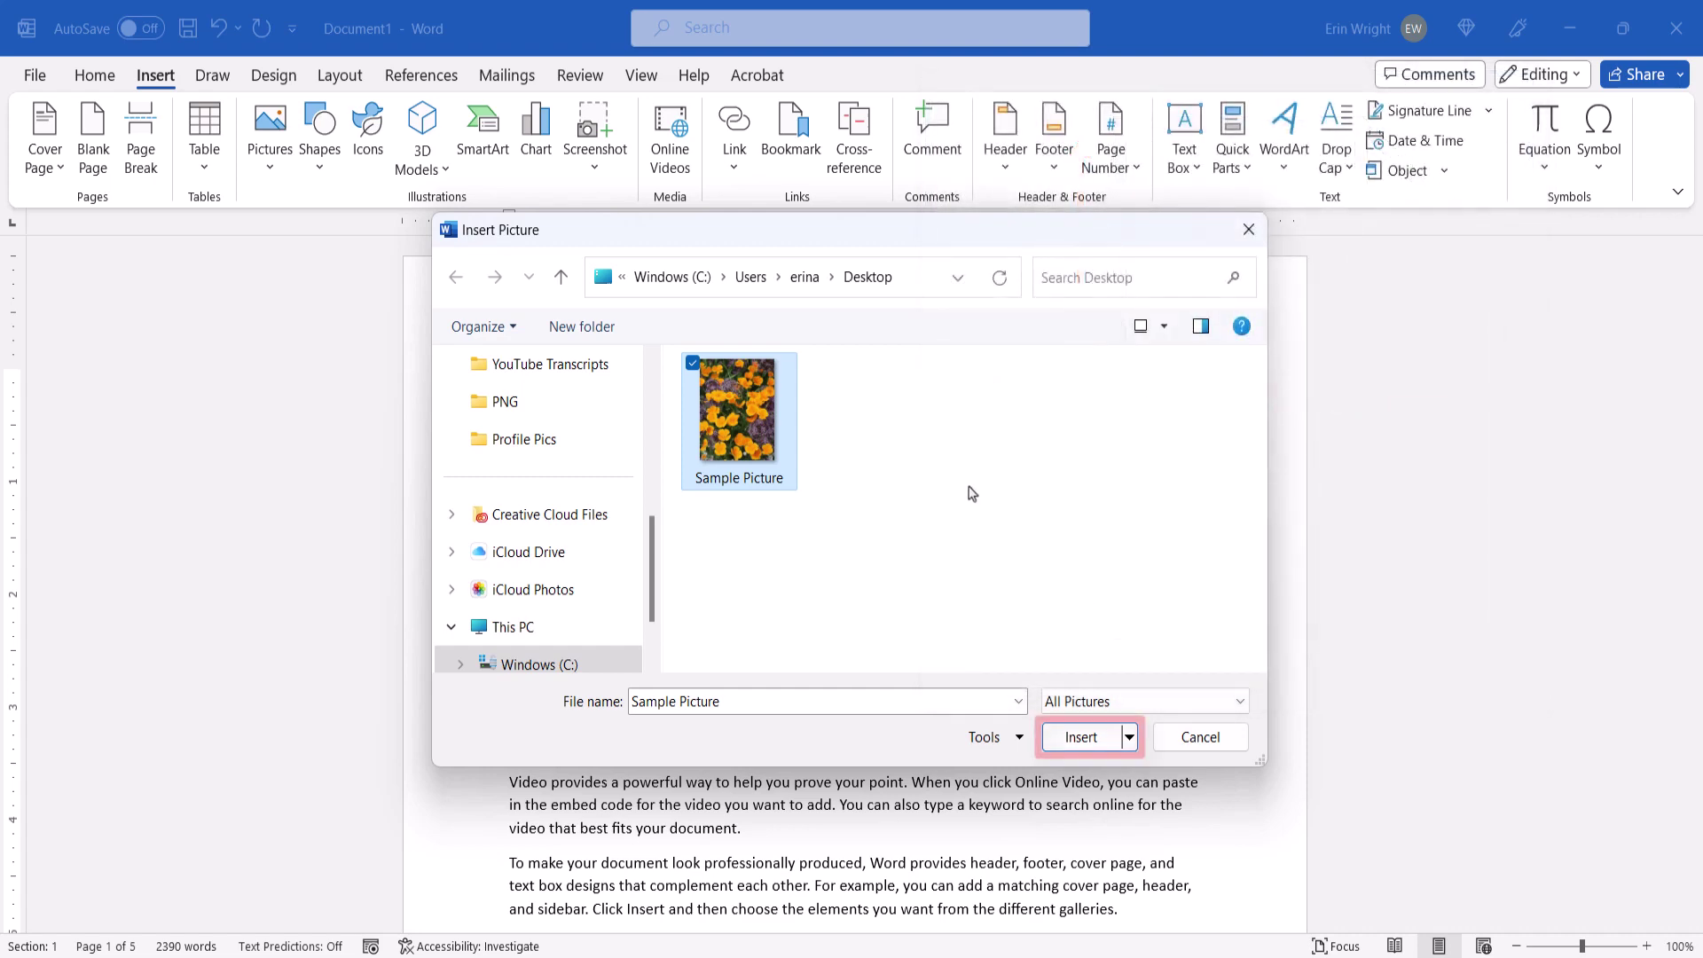
left_click(1078, 738)
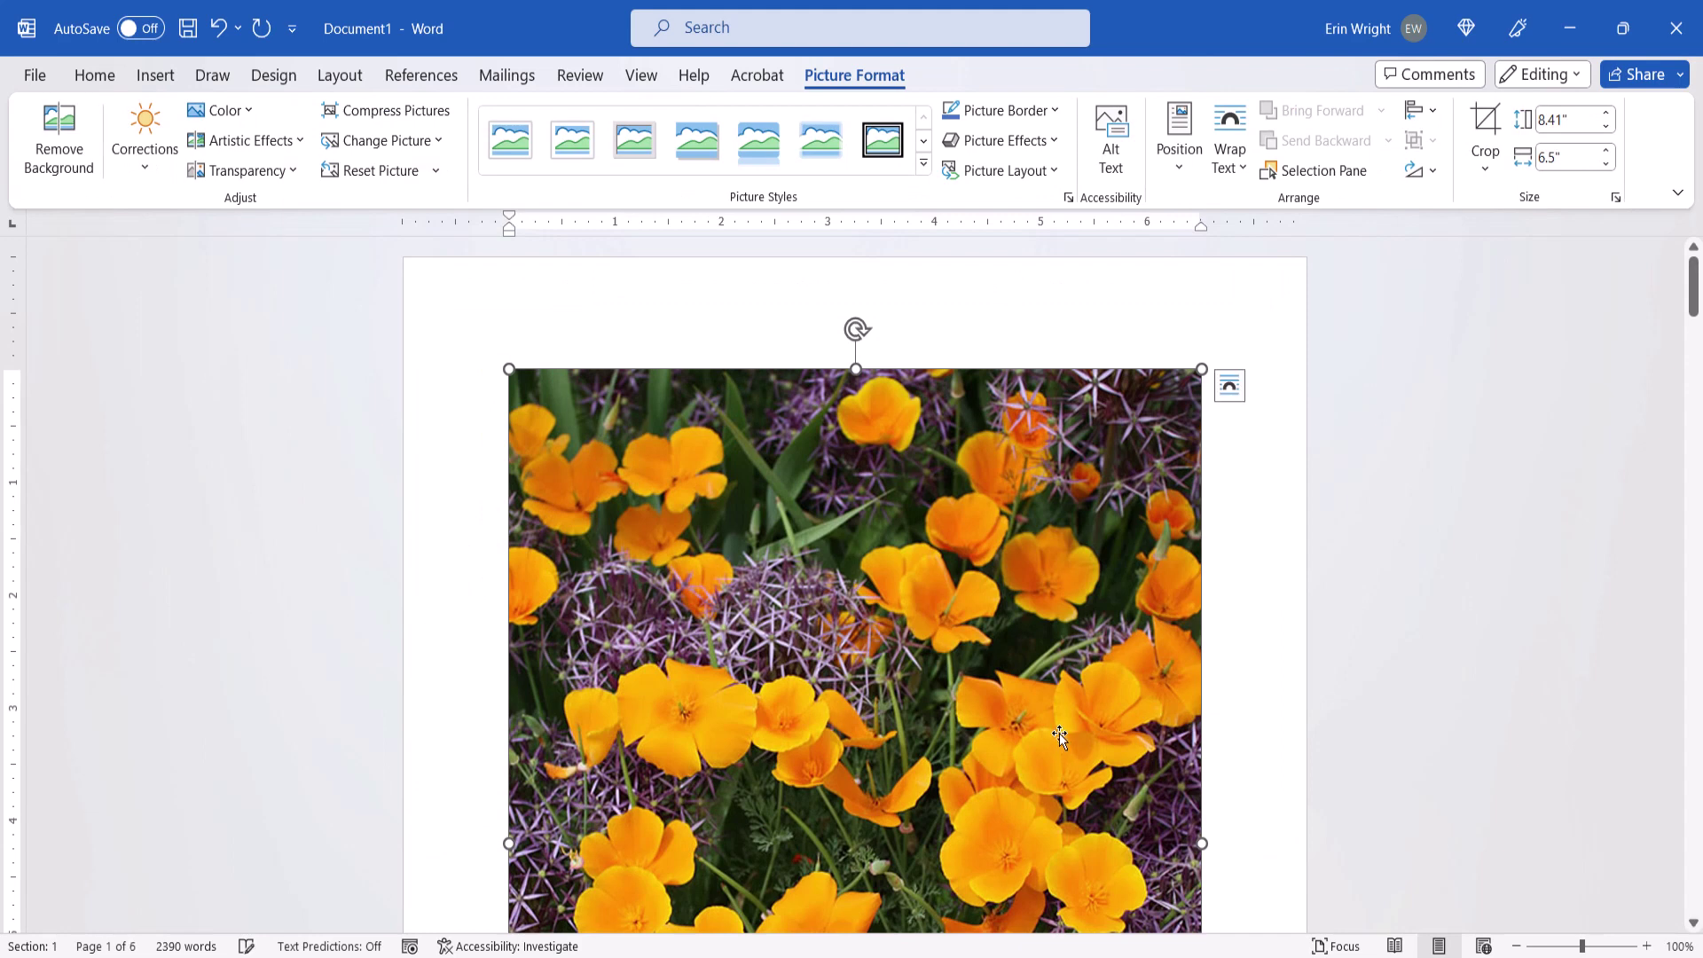
- In Size and Position, set the photo's height scale to 100% with aspect ratio locked
right_click(884, 419)
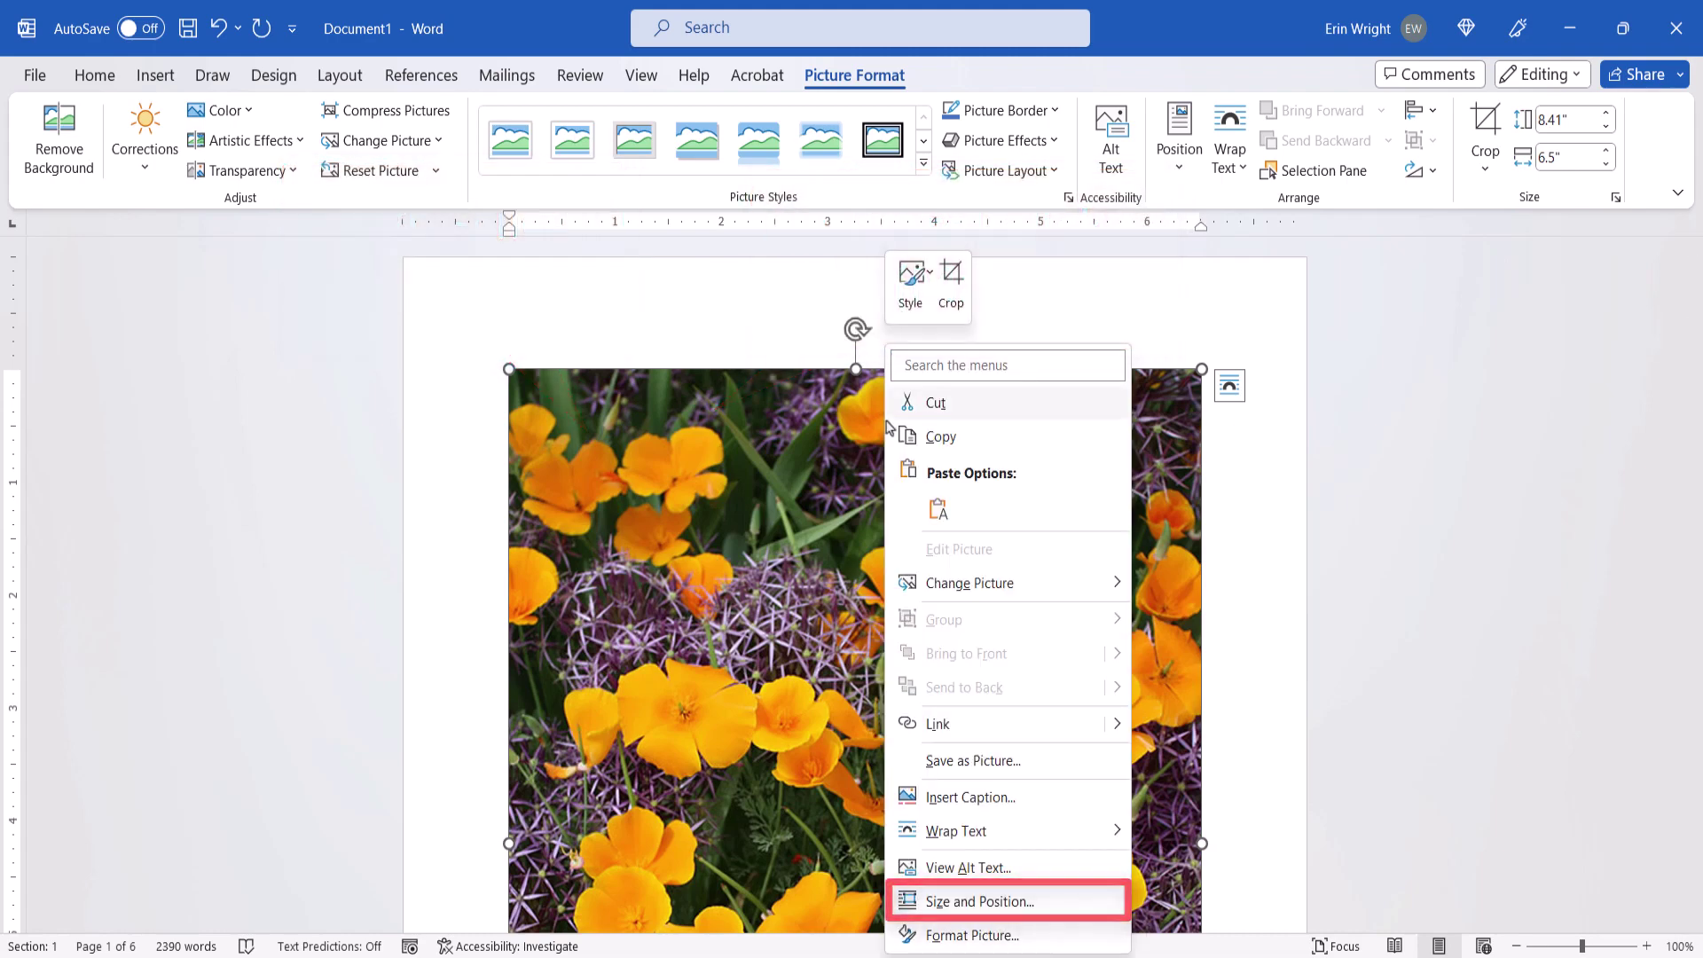
left_click(977, 901)
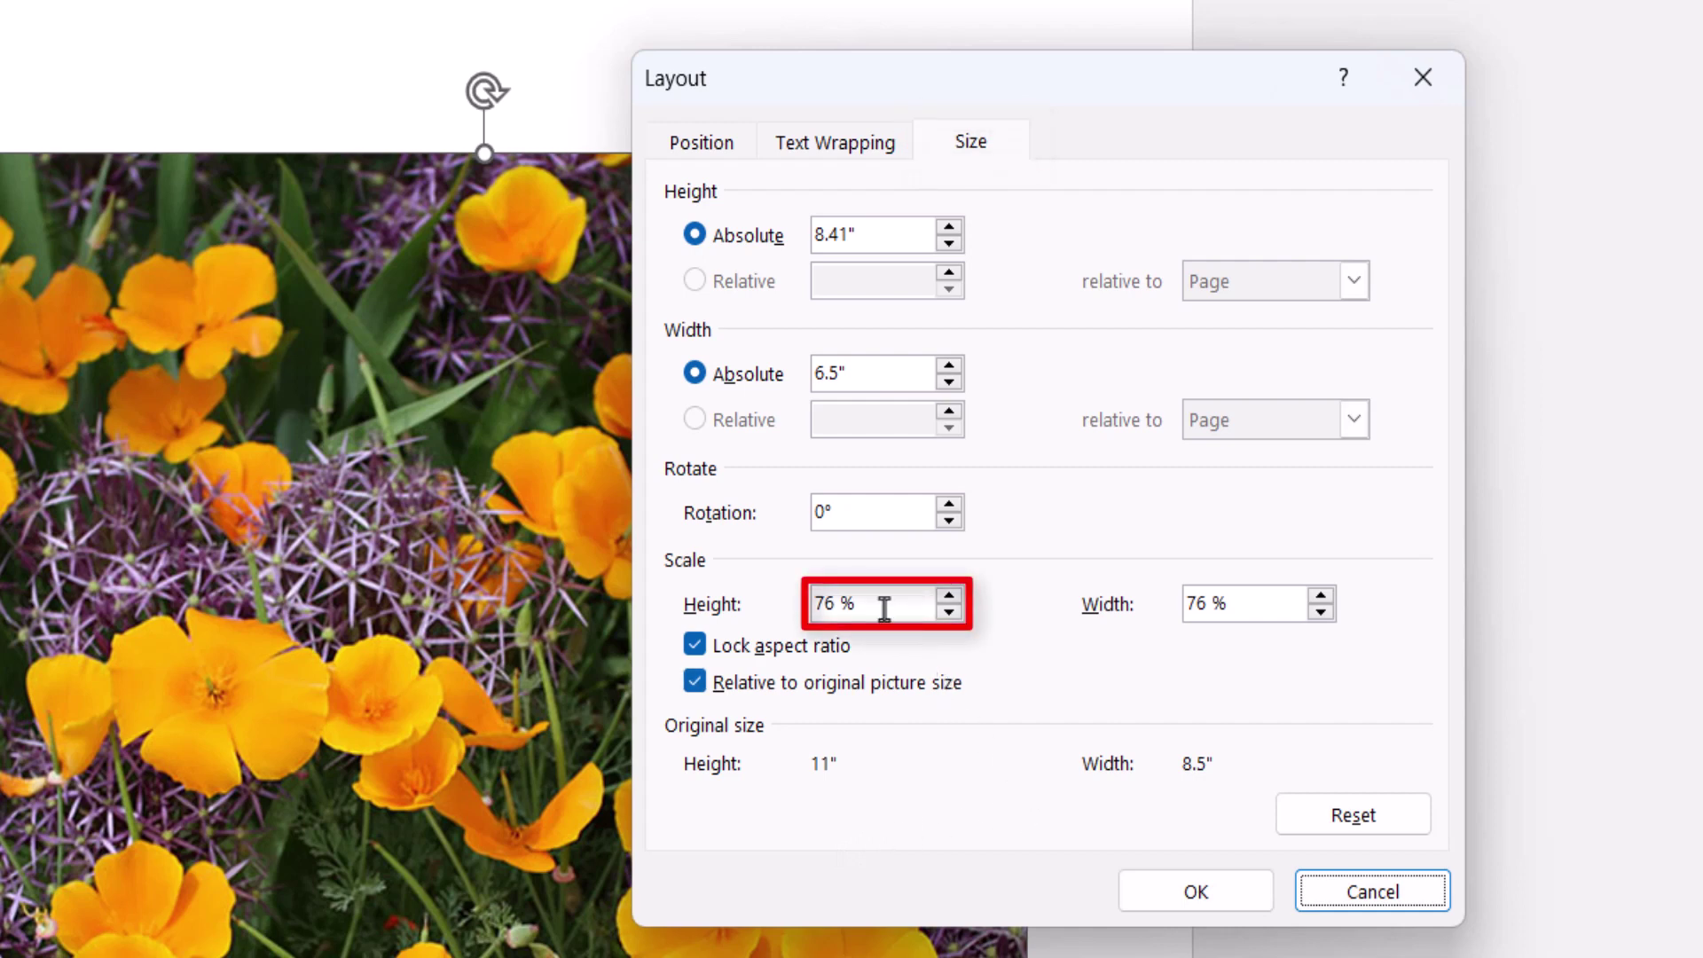
left_click_drag(882, 609, 781, 609)
type("100")
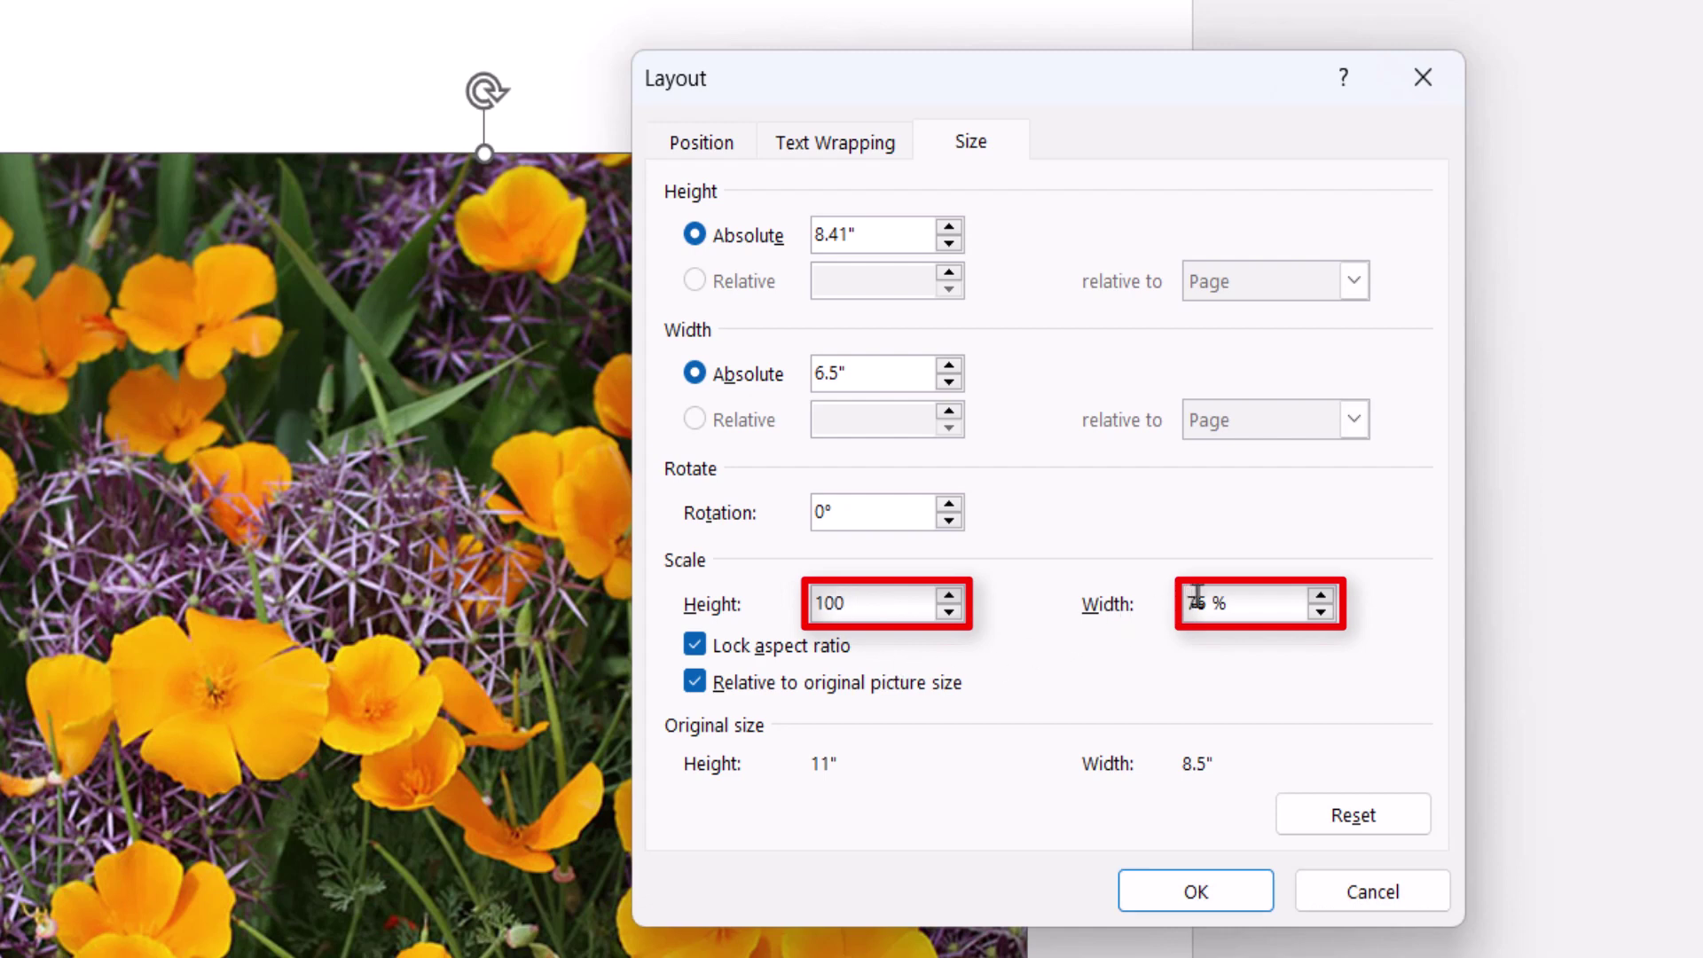
left_click_drag(1238, 601, 1170, 603)
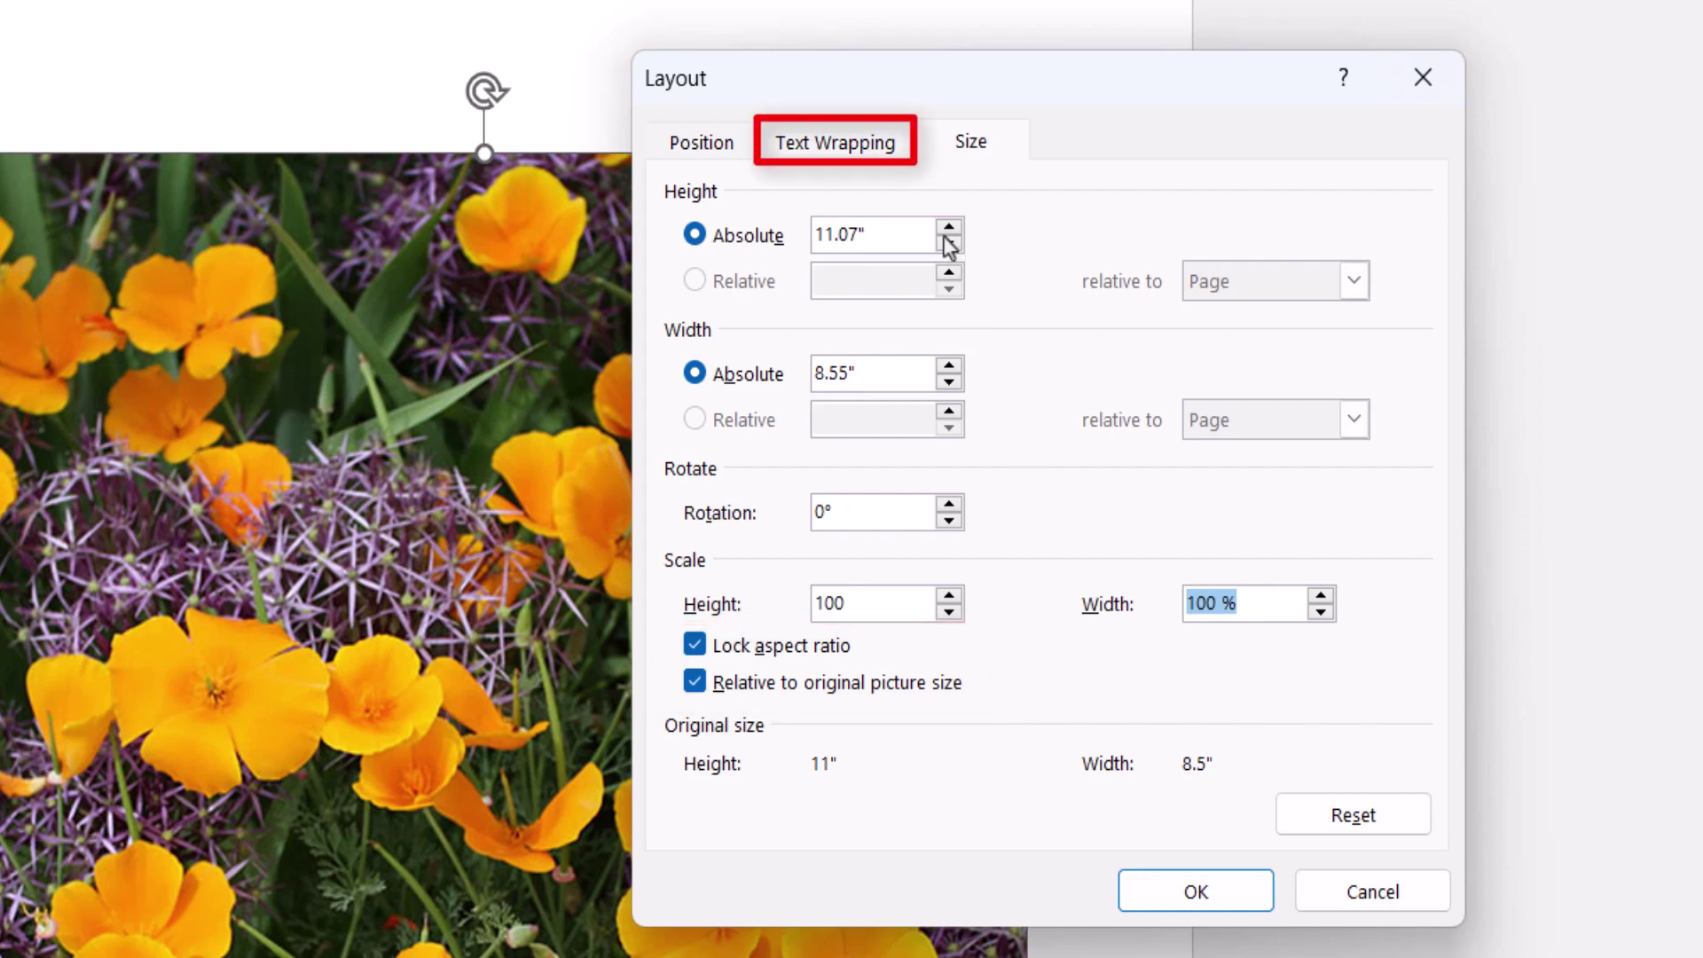
- Set the photo to Behind text, centred horizontally and vertically relative to the page
left_click(831, 149)
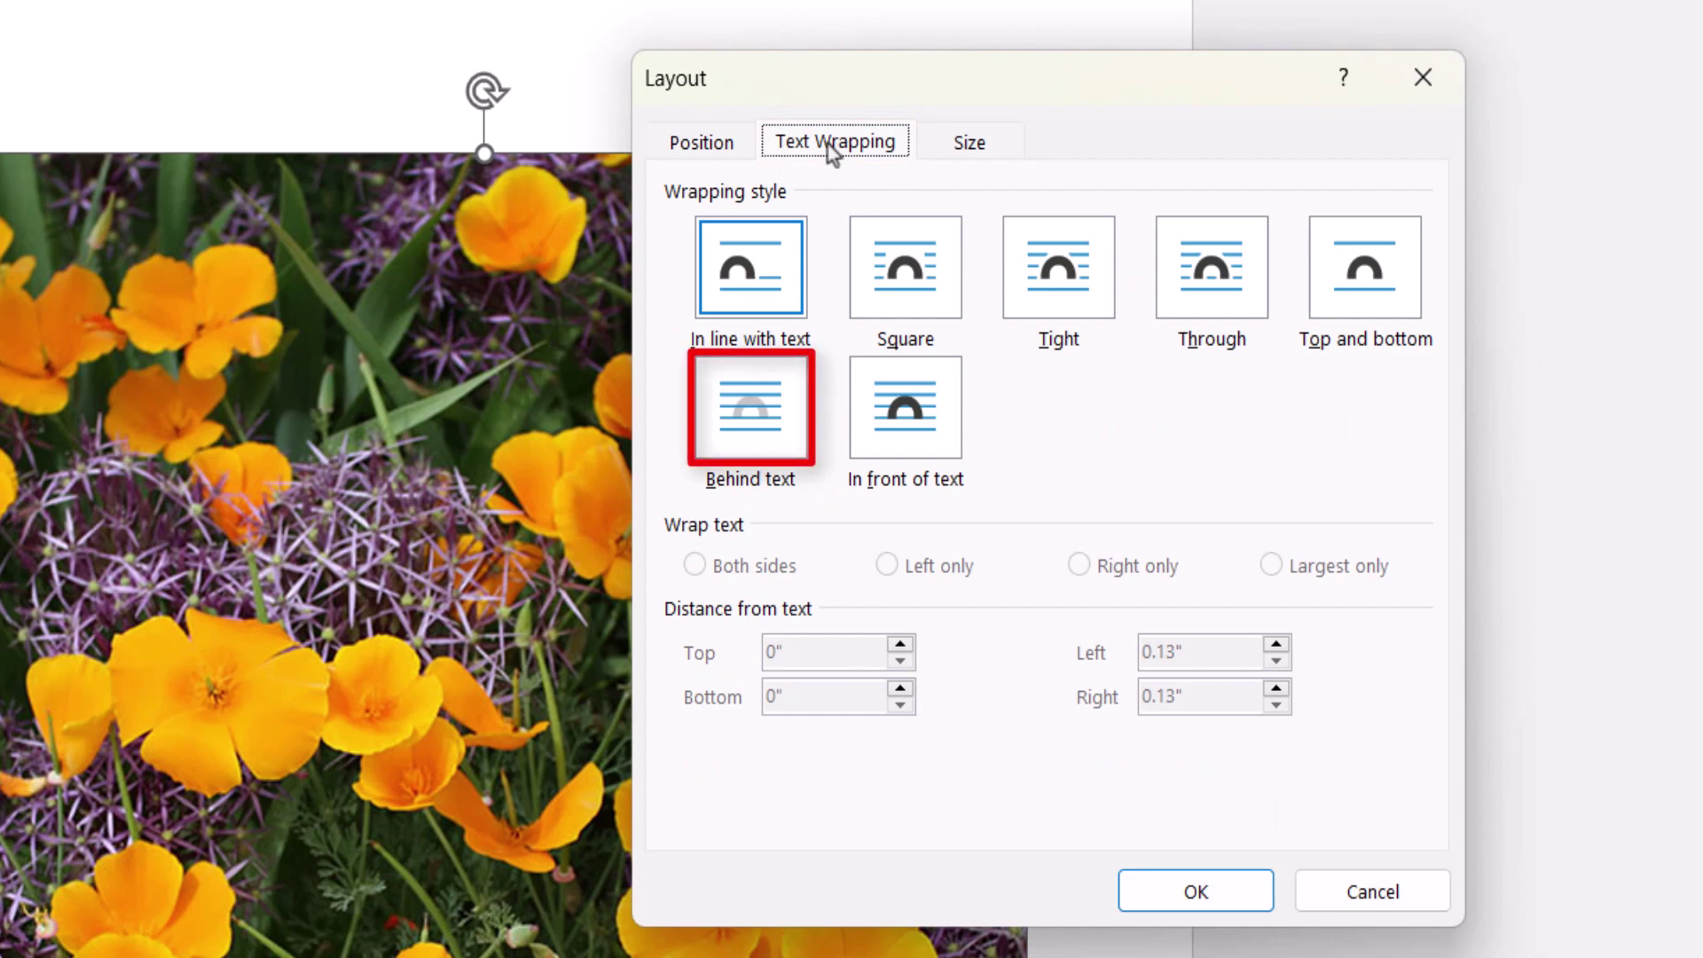
left_click(771, 413)
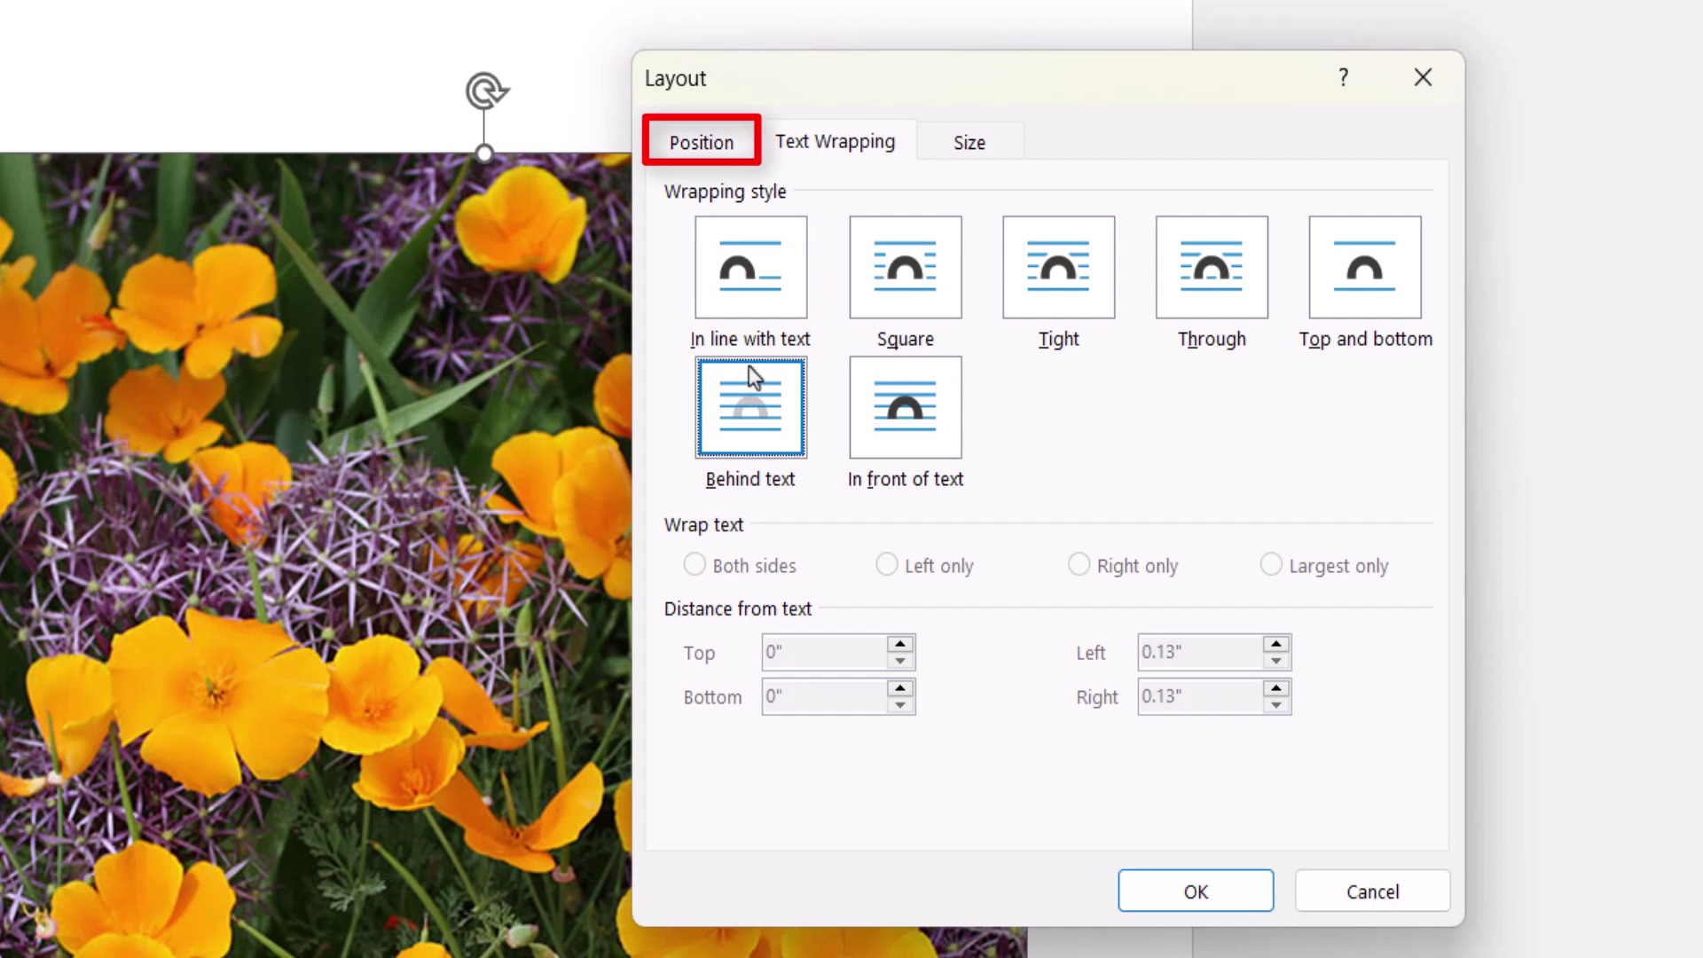
left_click(686, 147)
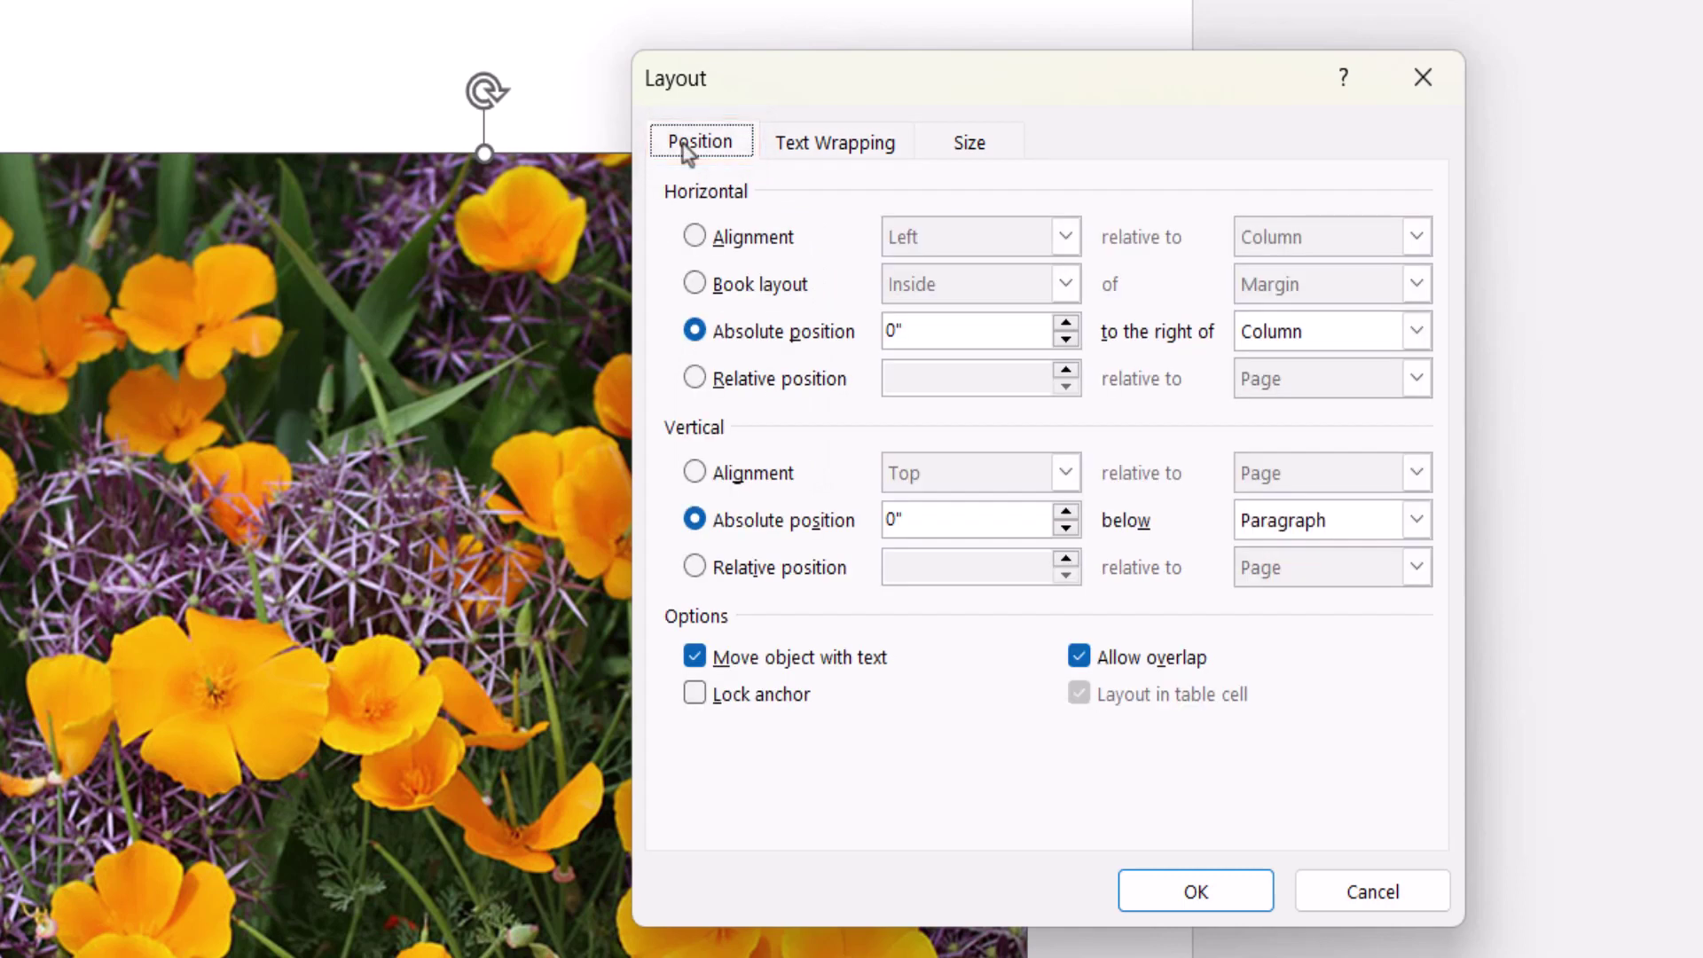
left_click(694, 236)
left_click(988, 247)
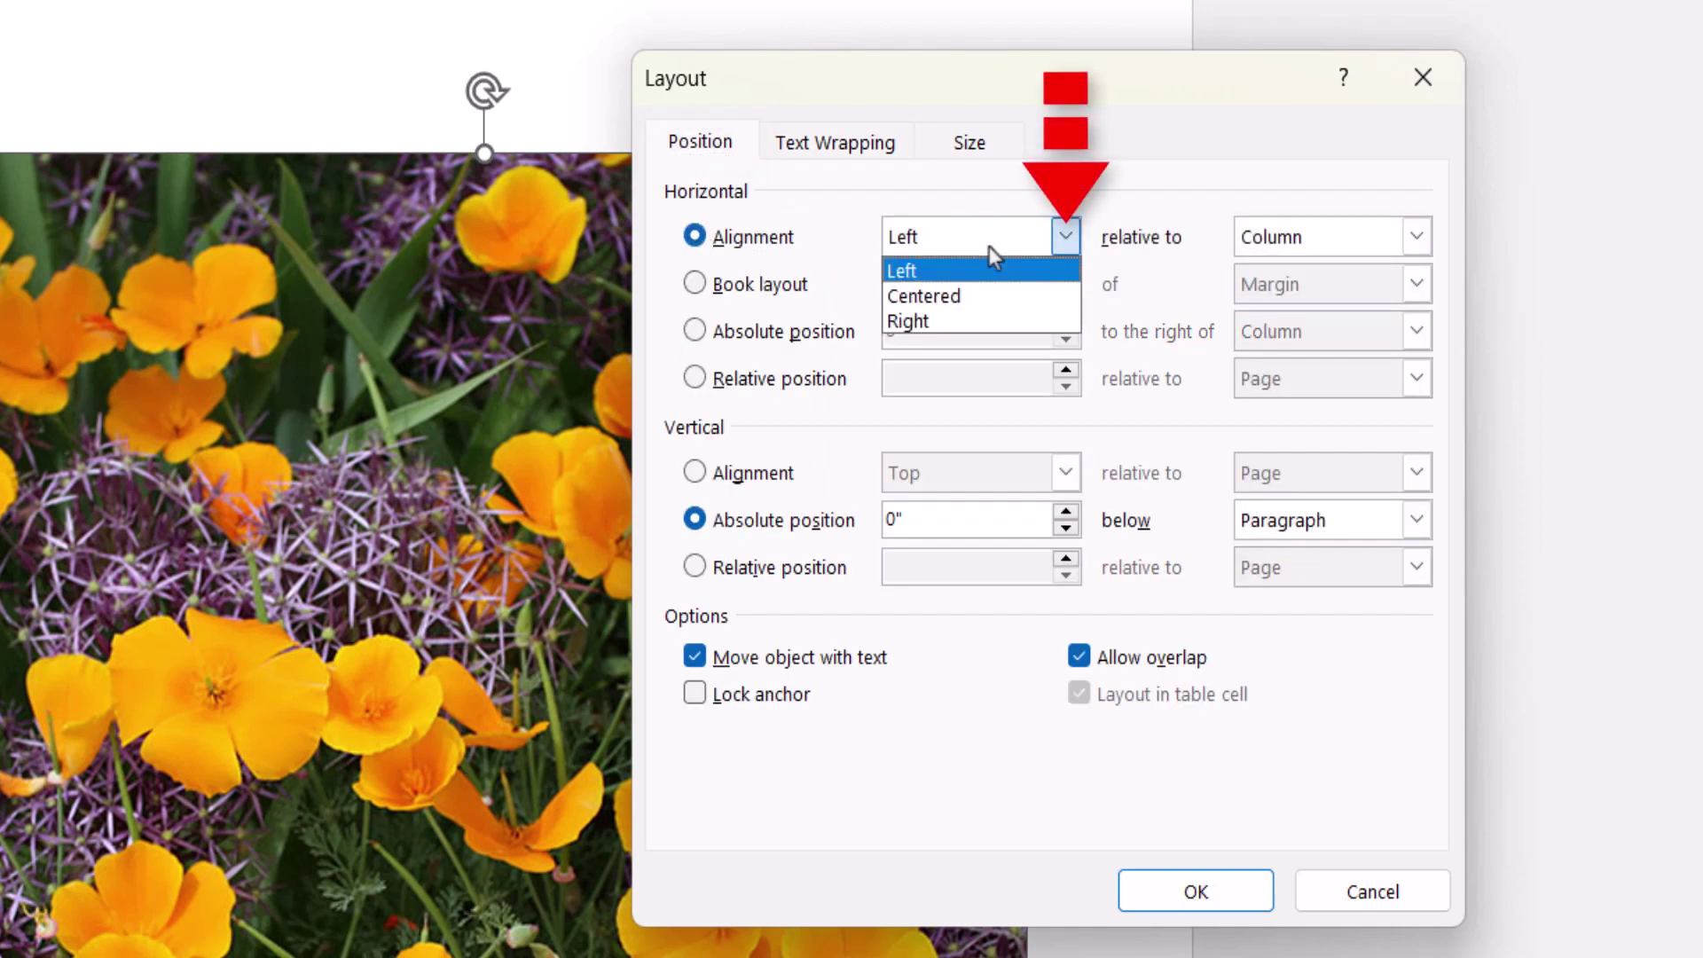
left_click(979, 298)
left_click(1414, 236)
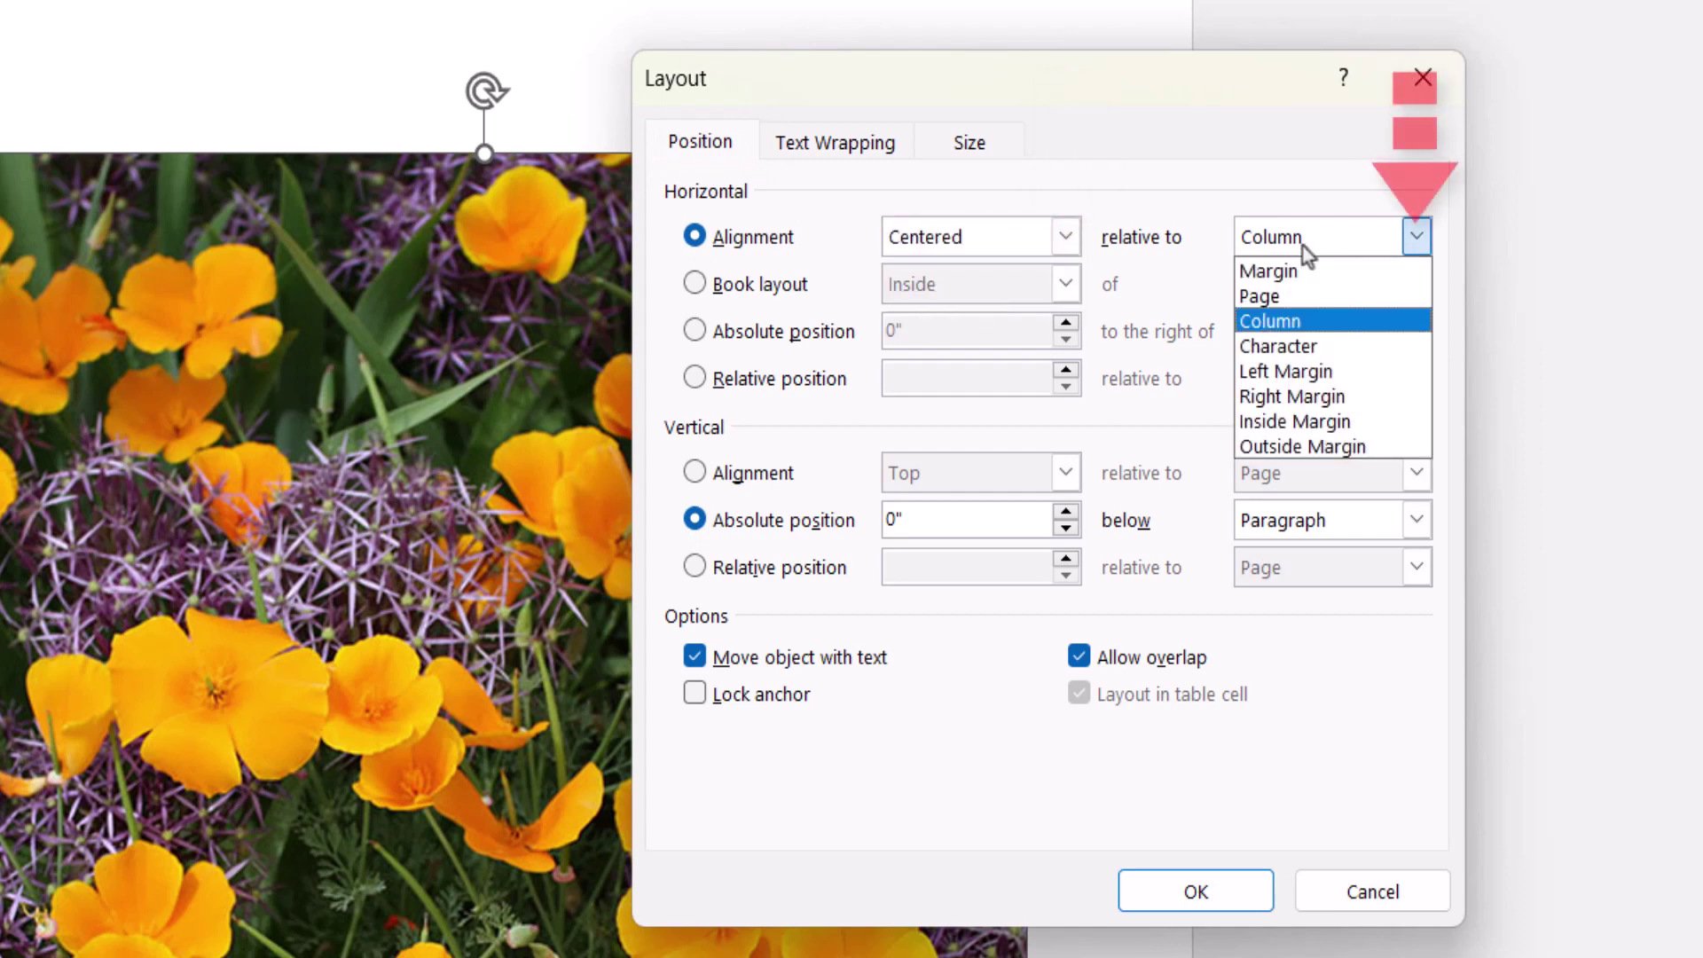
left_click(1285, 297)
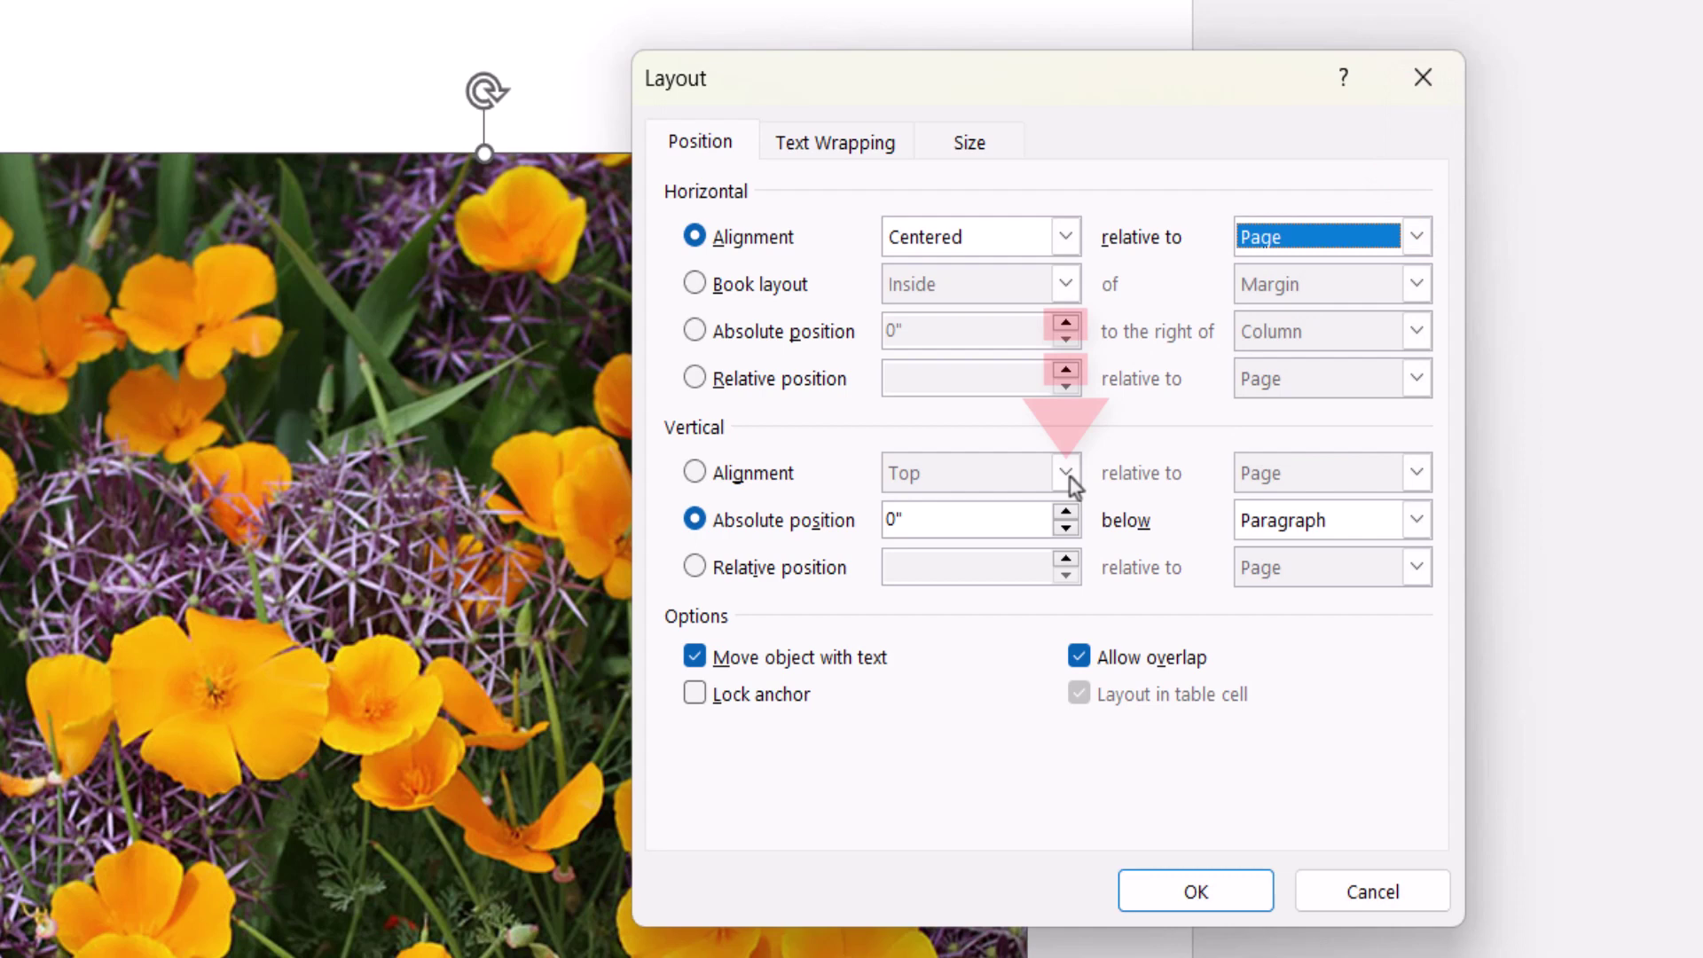
key("alt+g")
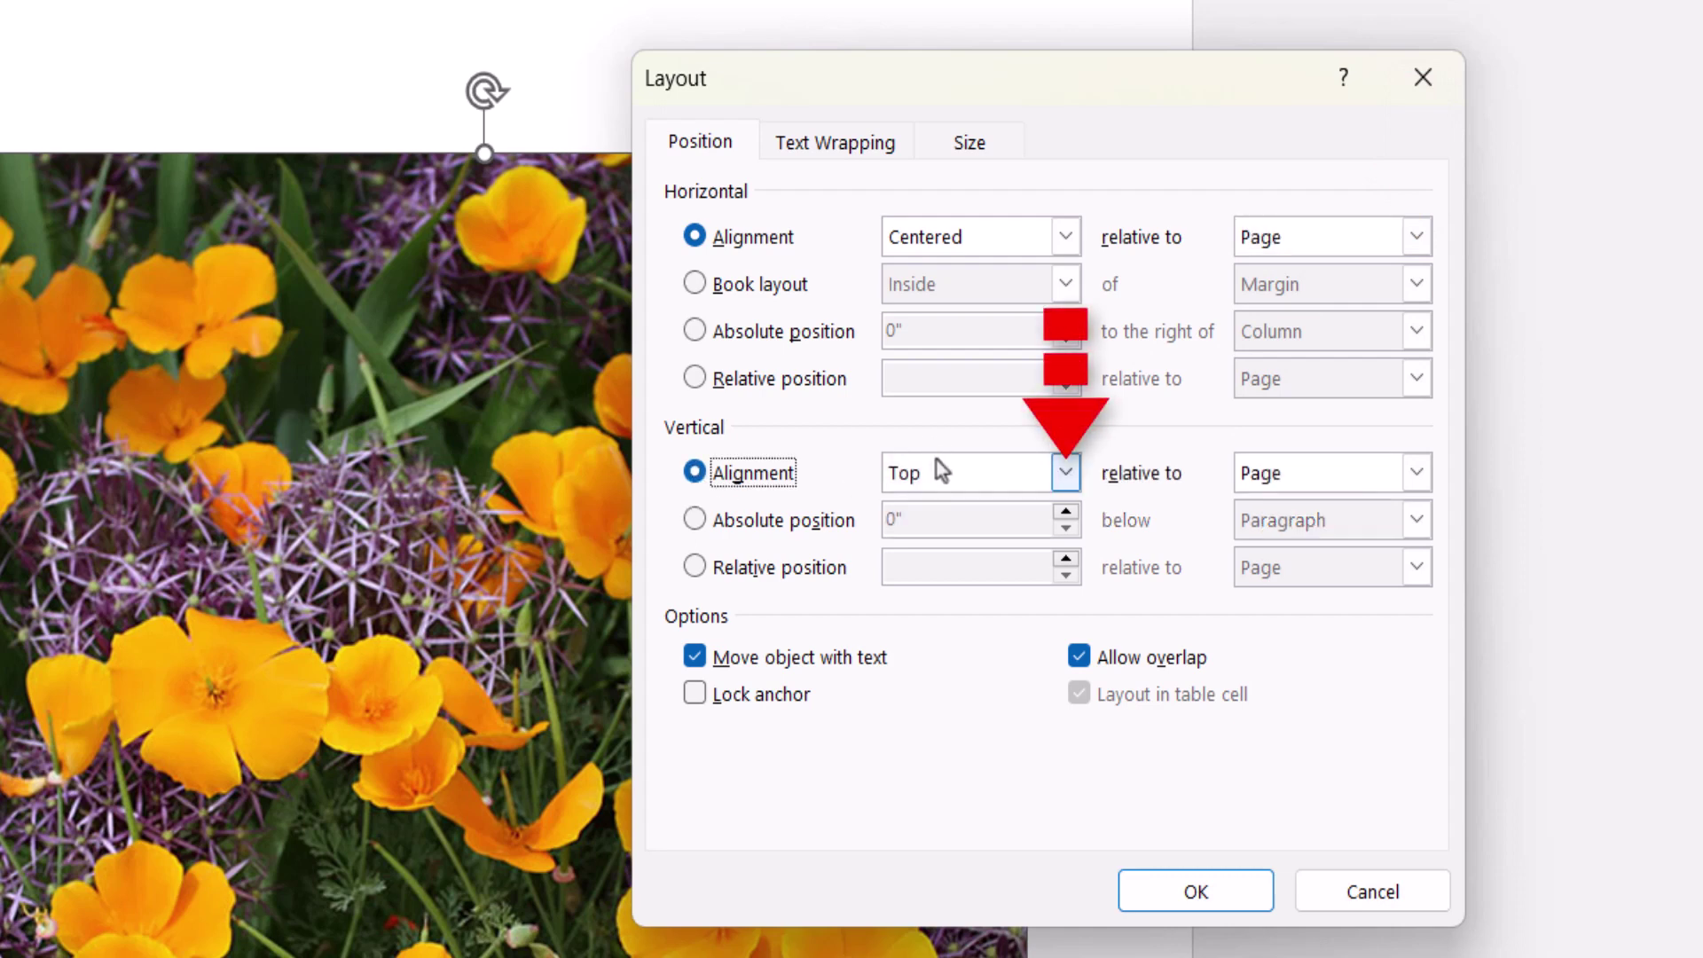
left_click(935, 479)
left_click(931, 530)
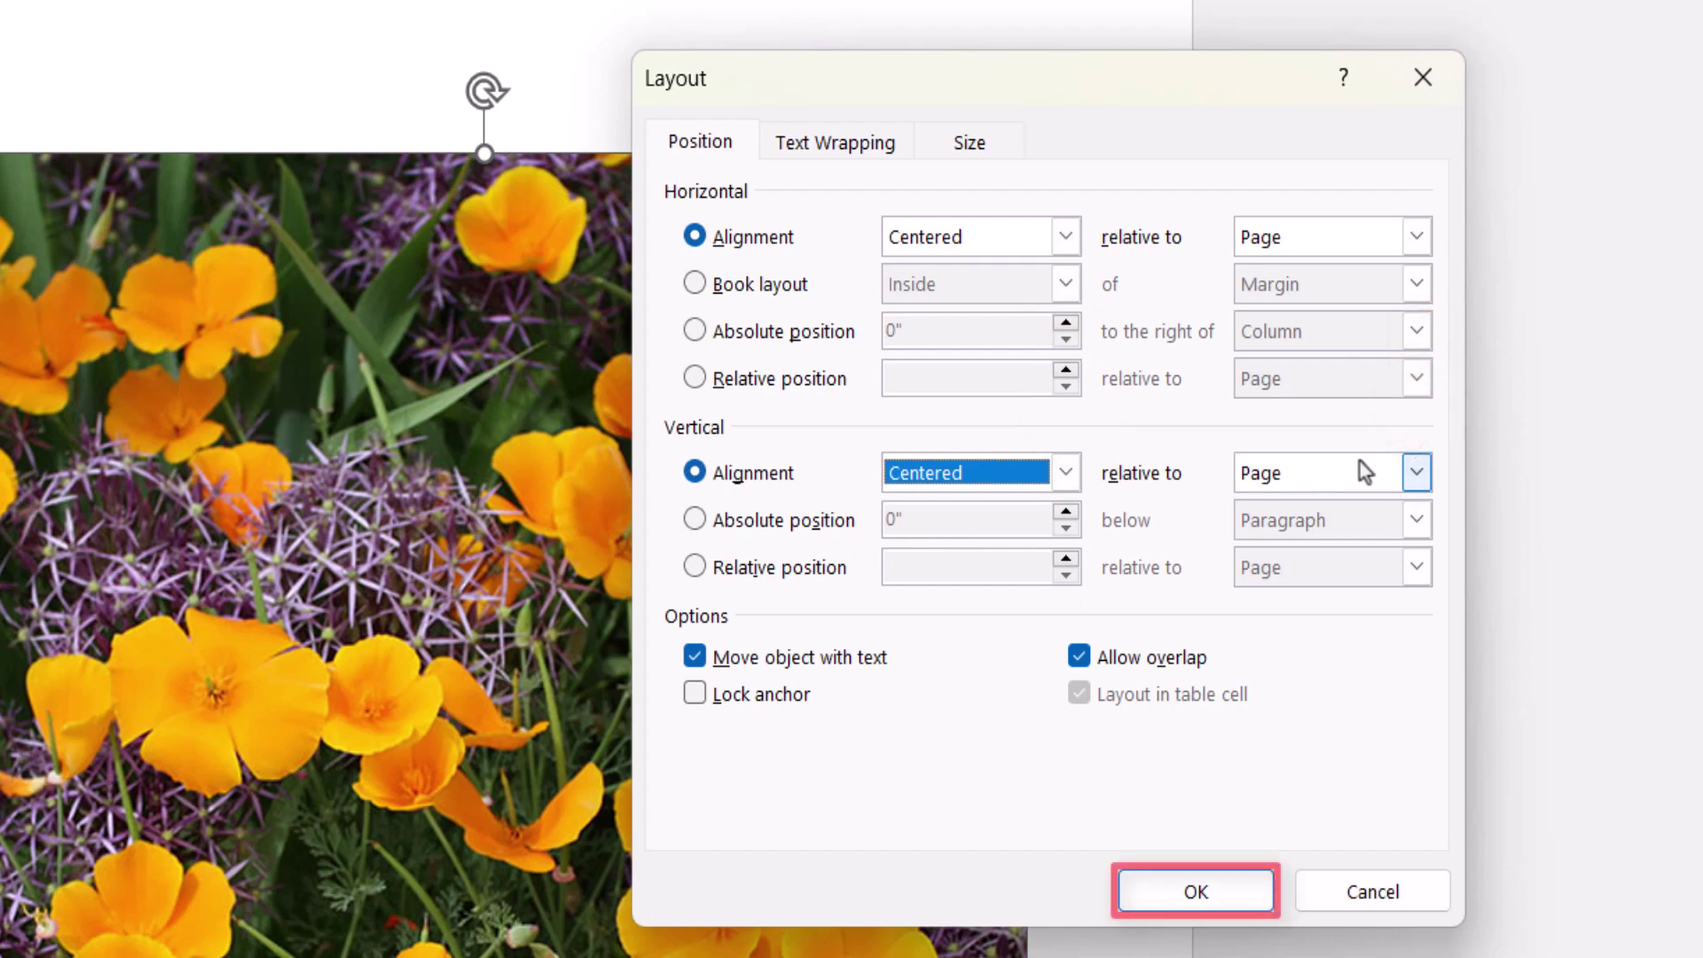
left_click(1195, 894)
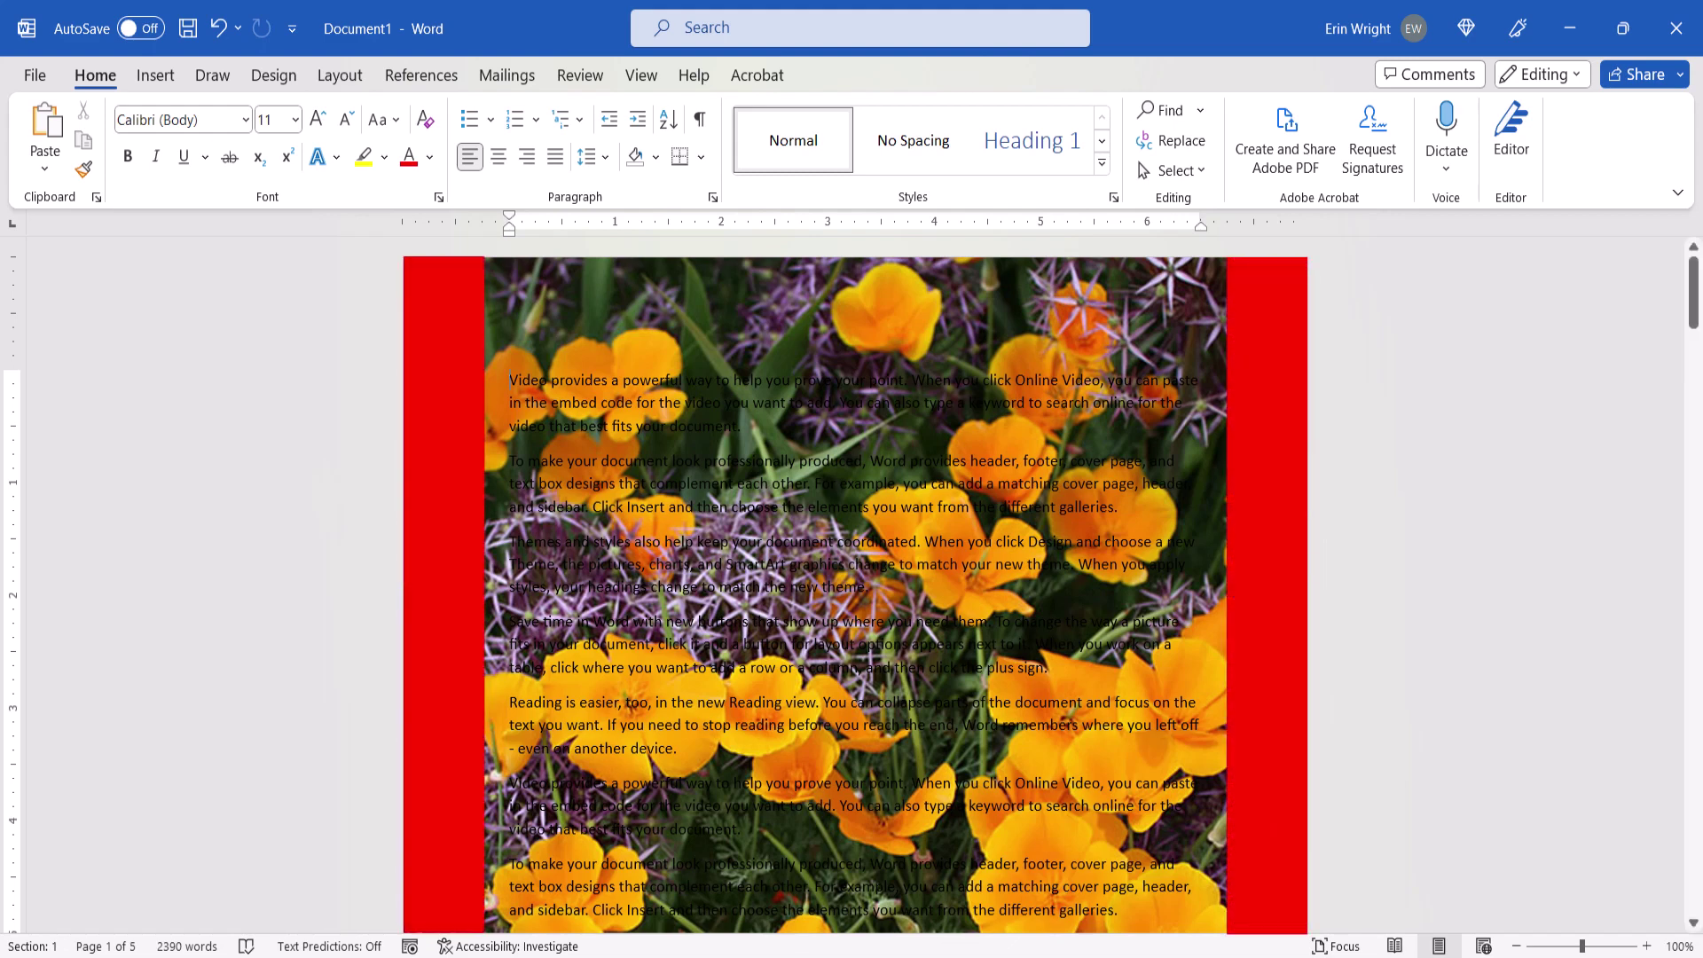
- Undo the last change, then apply the sixth Transparency preset to fade the photo
key("ctrl+z")
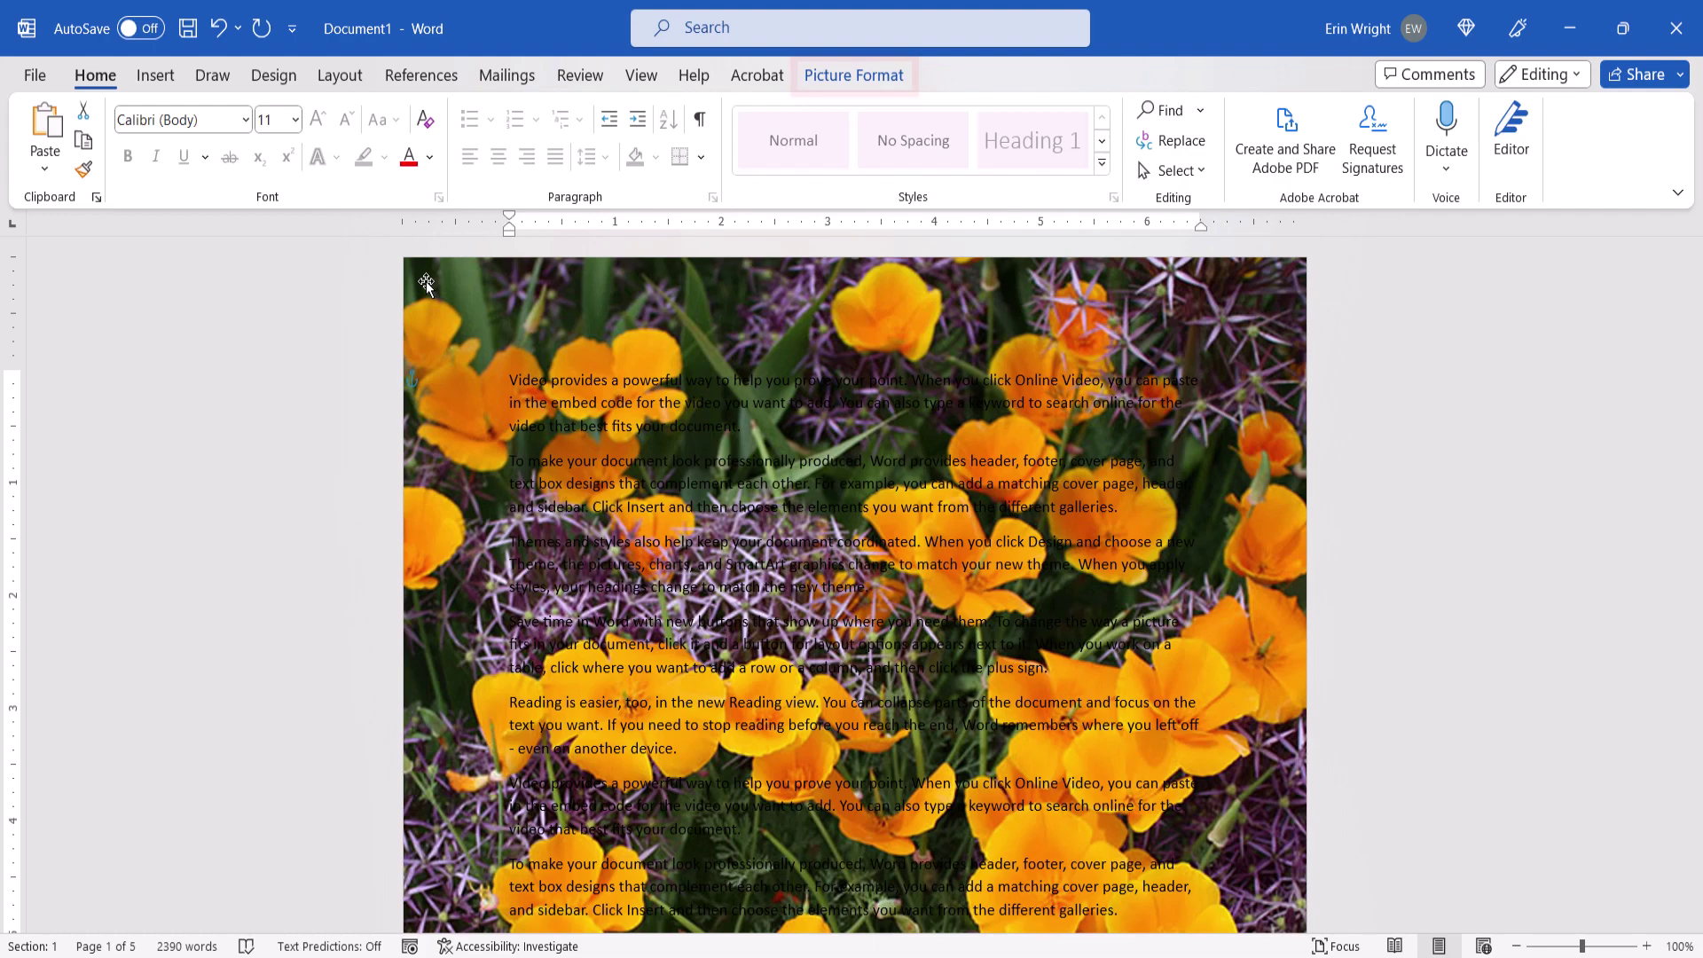
left_click(842, 79)
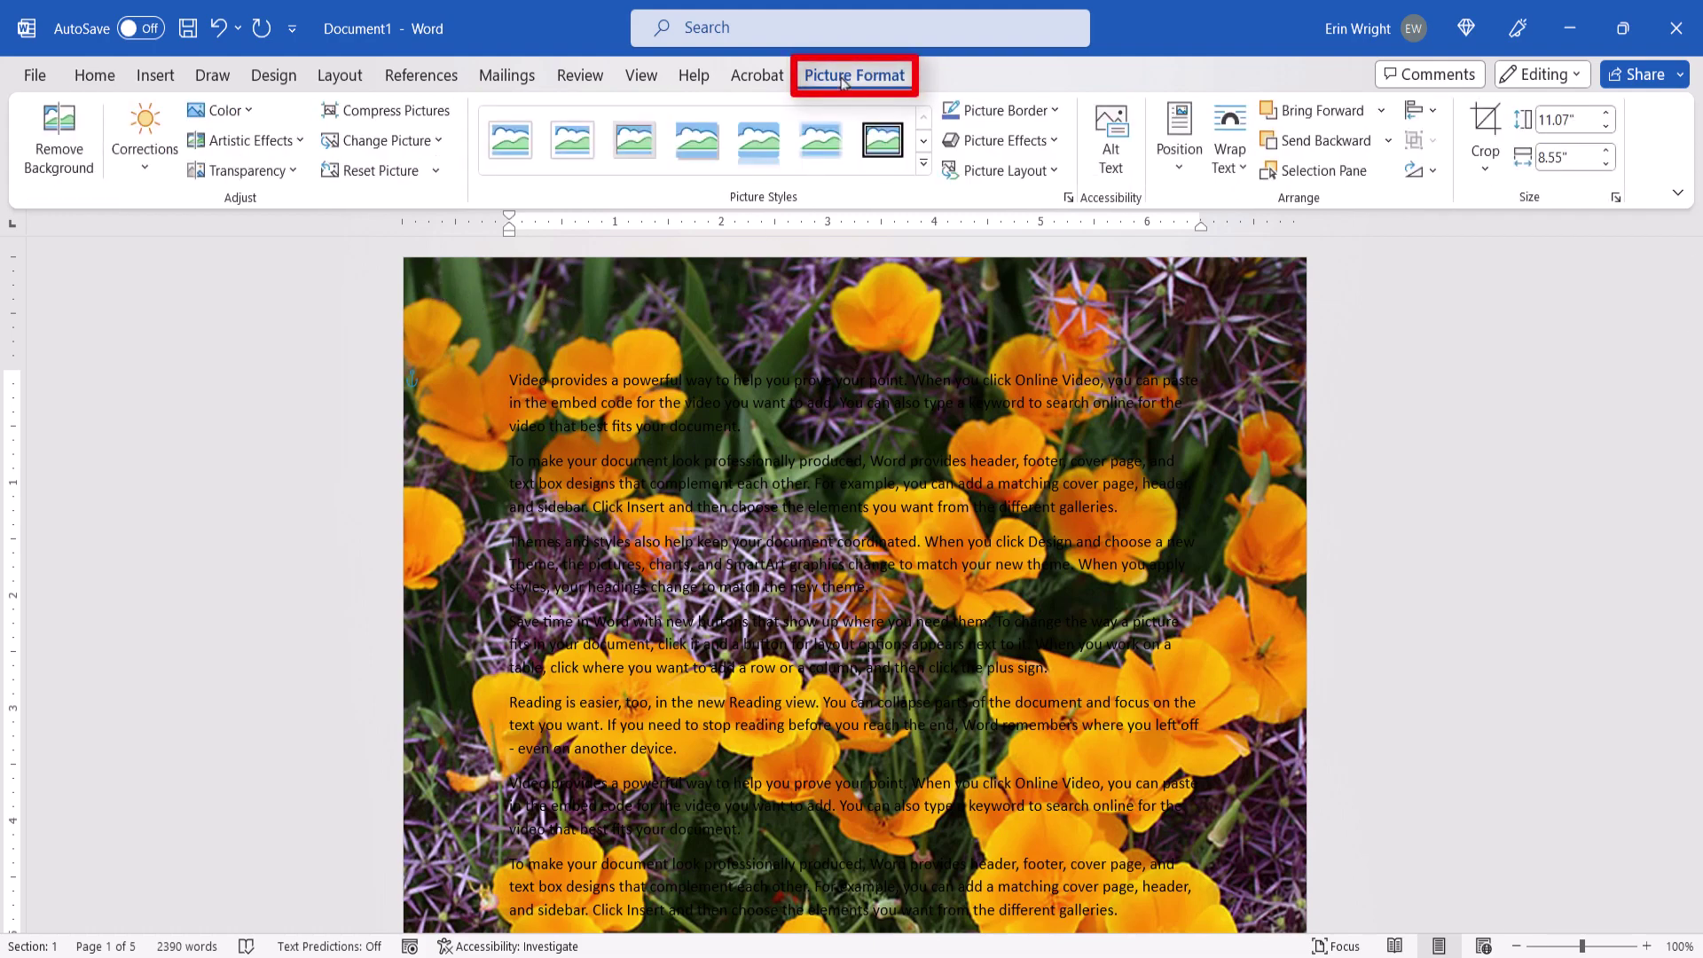
left_click(281, 171)
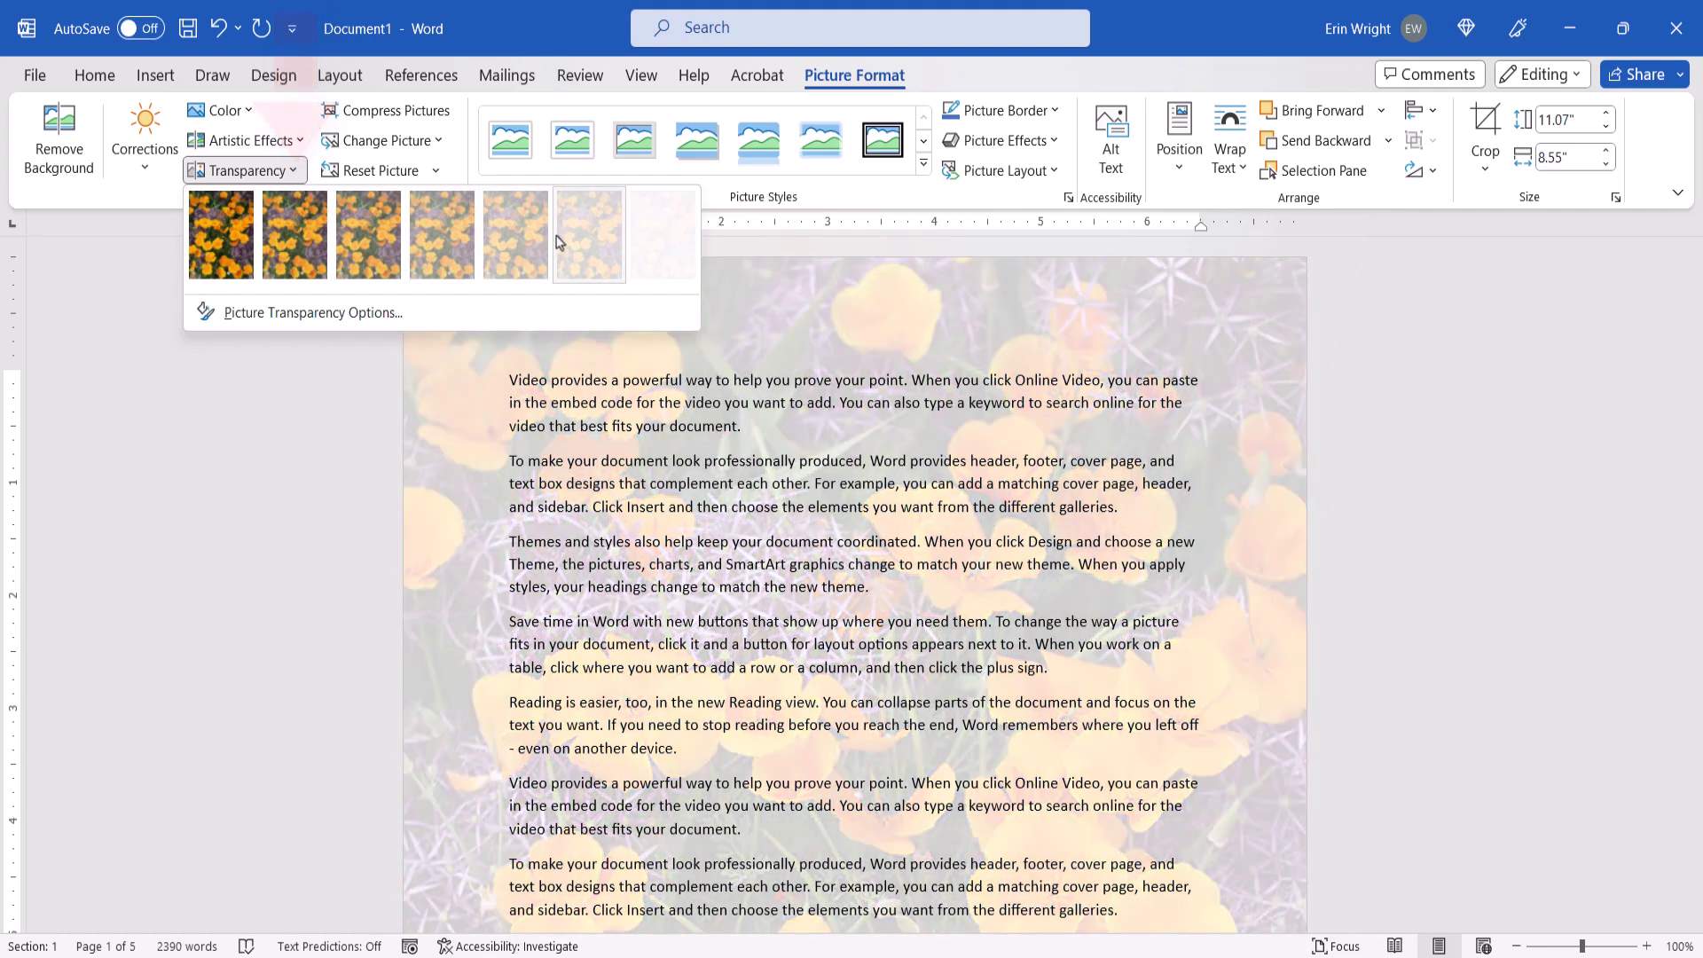
left_click(584, 251)
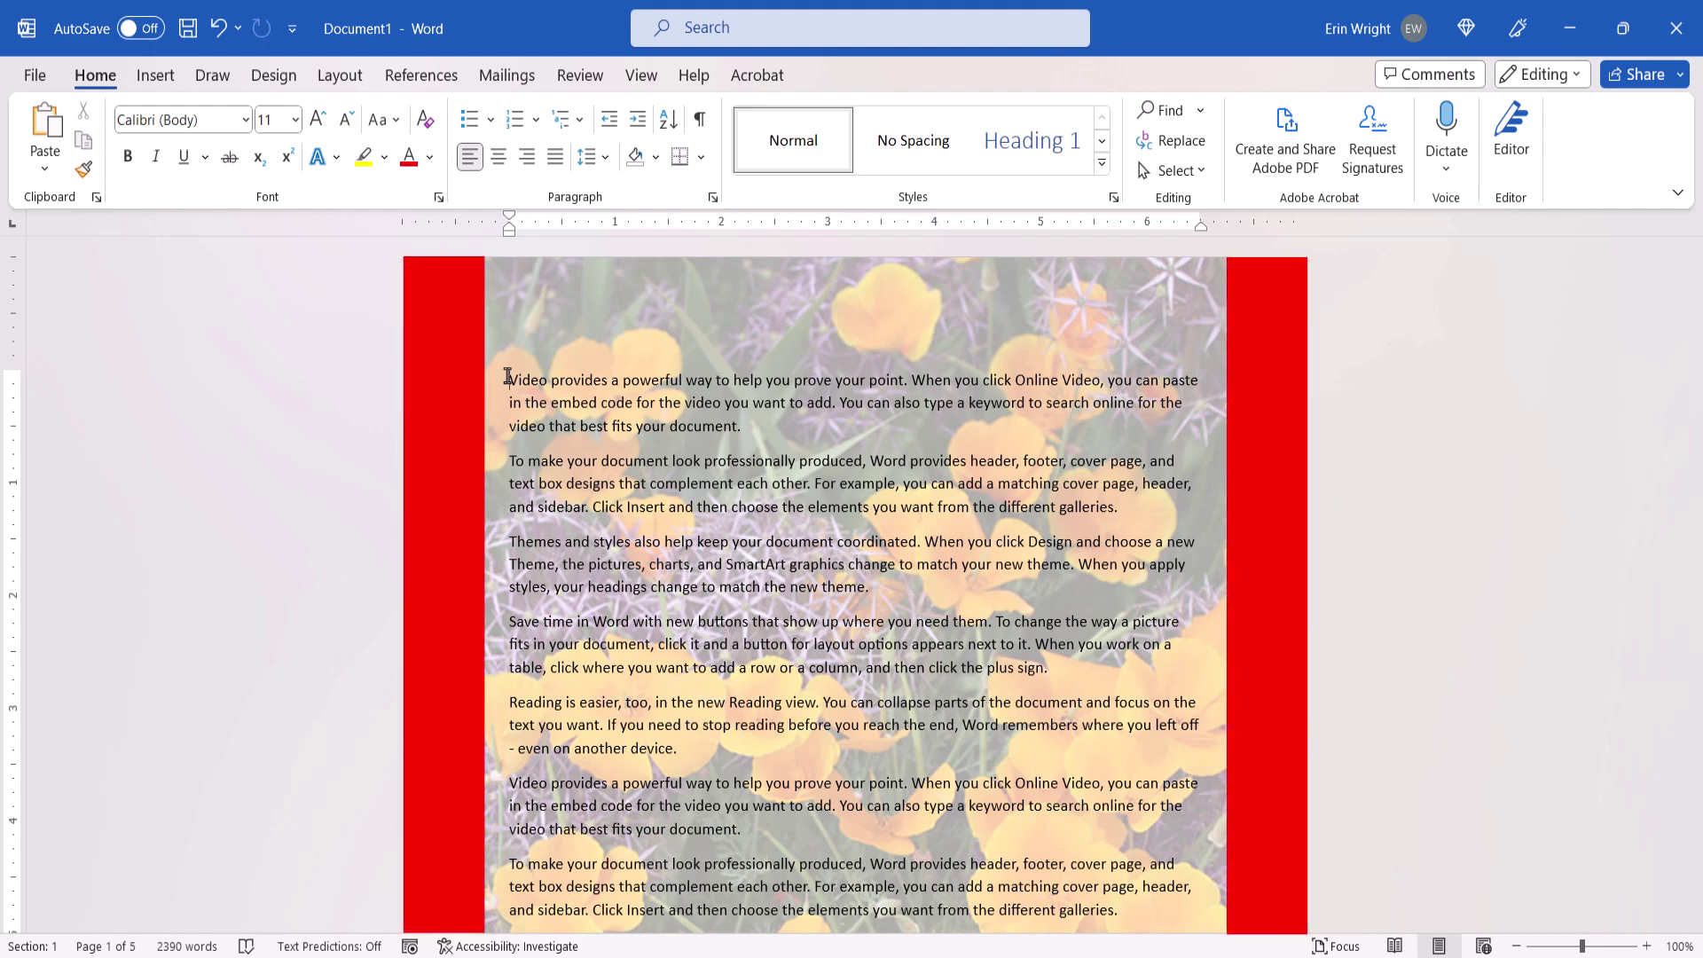
- Select the faded background picture and cut it to the clipboard
left_click(417, 266)
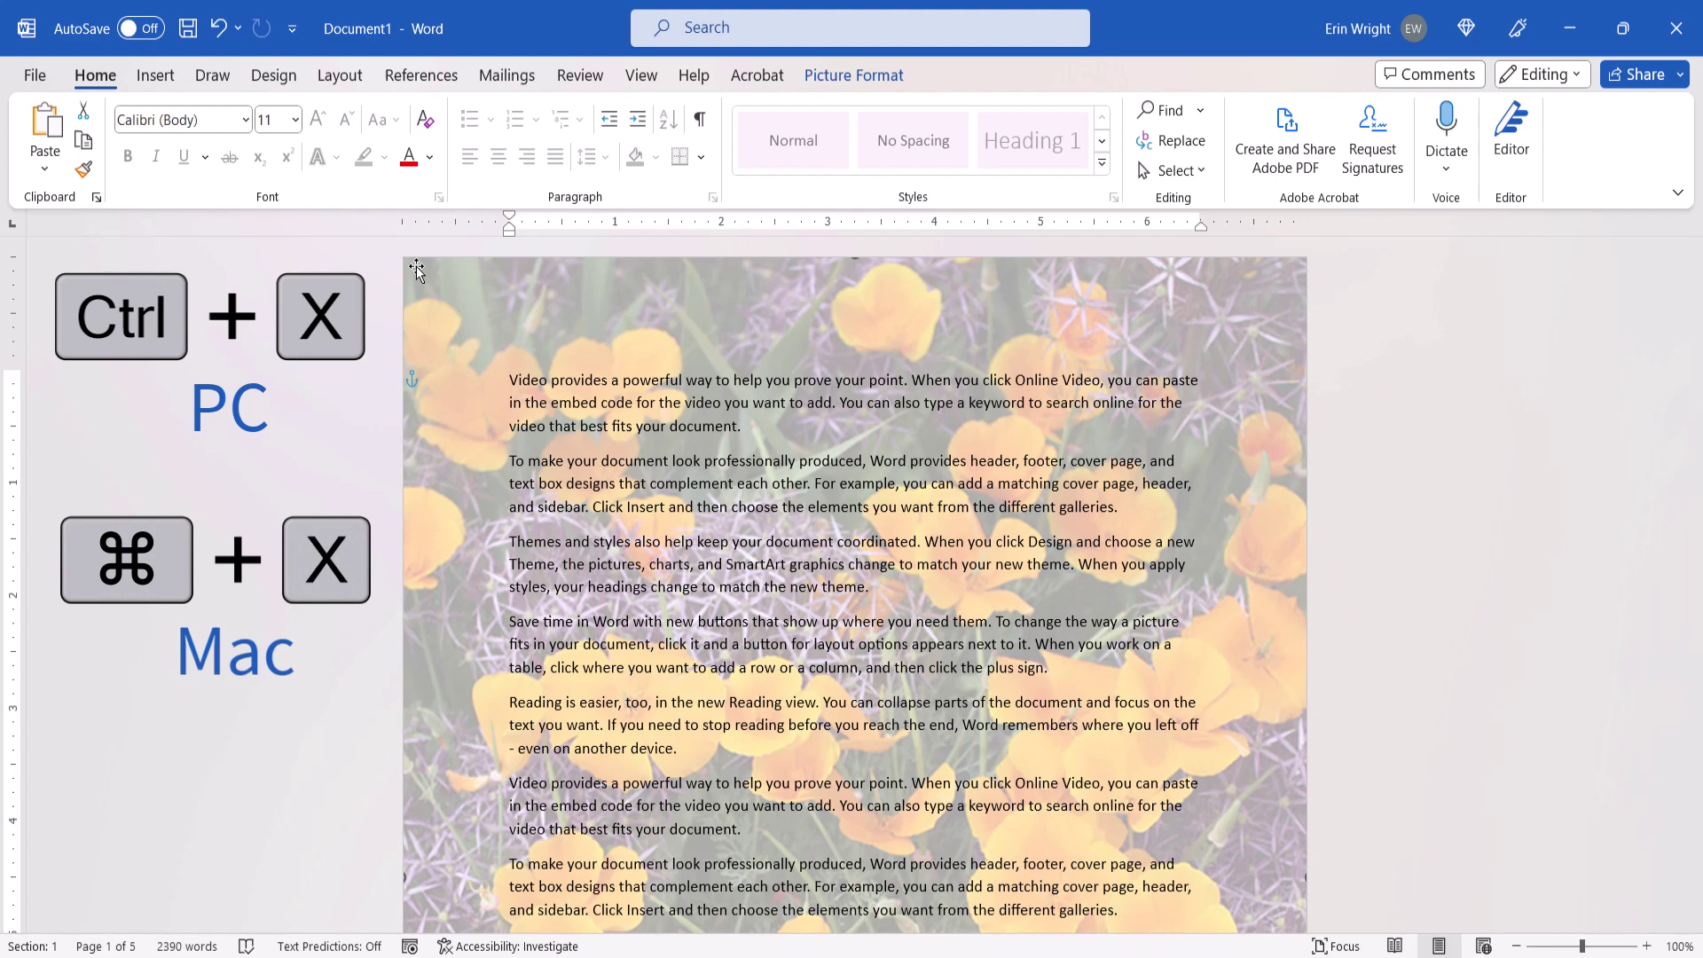
key("ctrl+x")
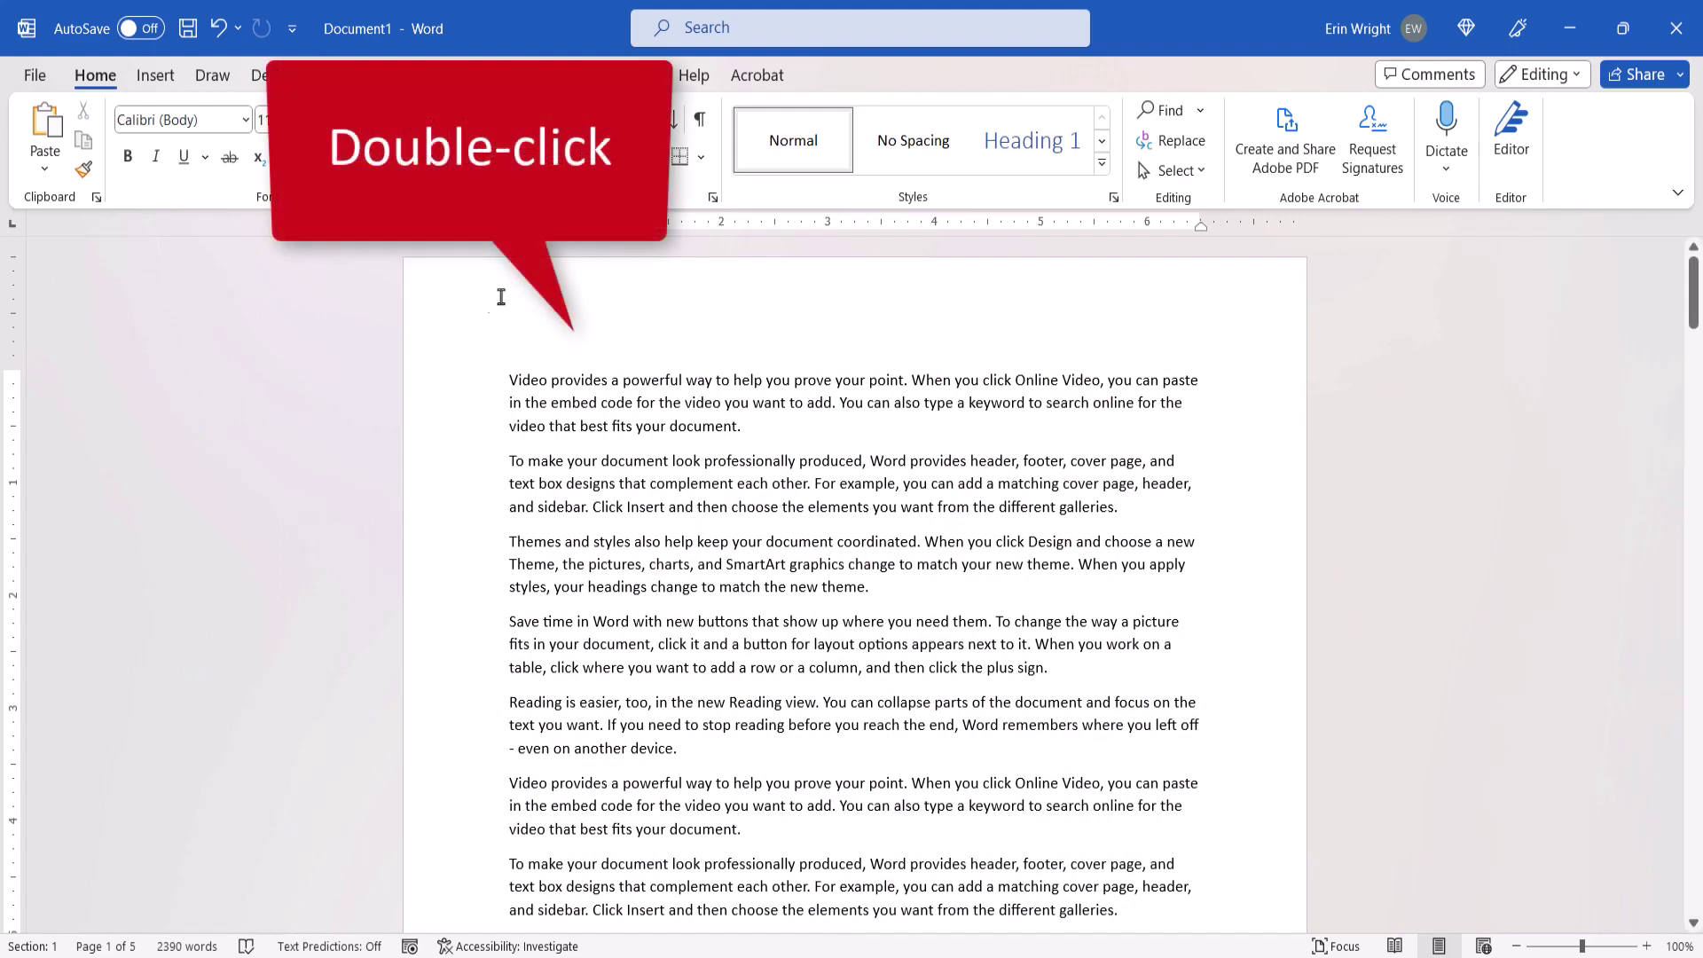
- Paste the faded photo into the header and align it to the page's top-left corner
double_click(547, 295)
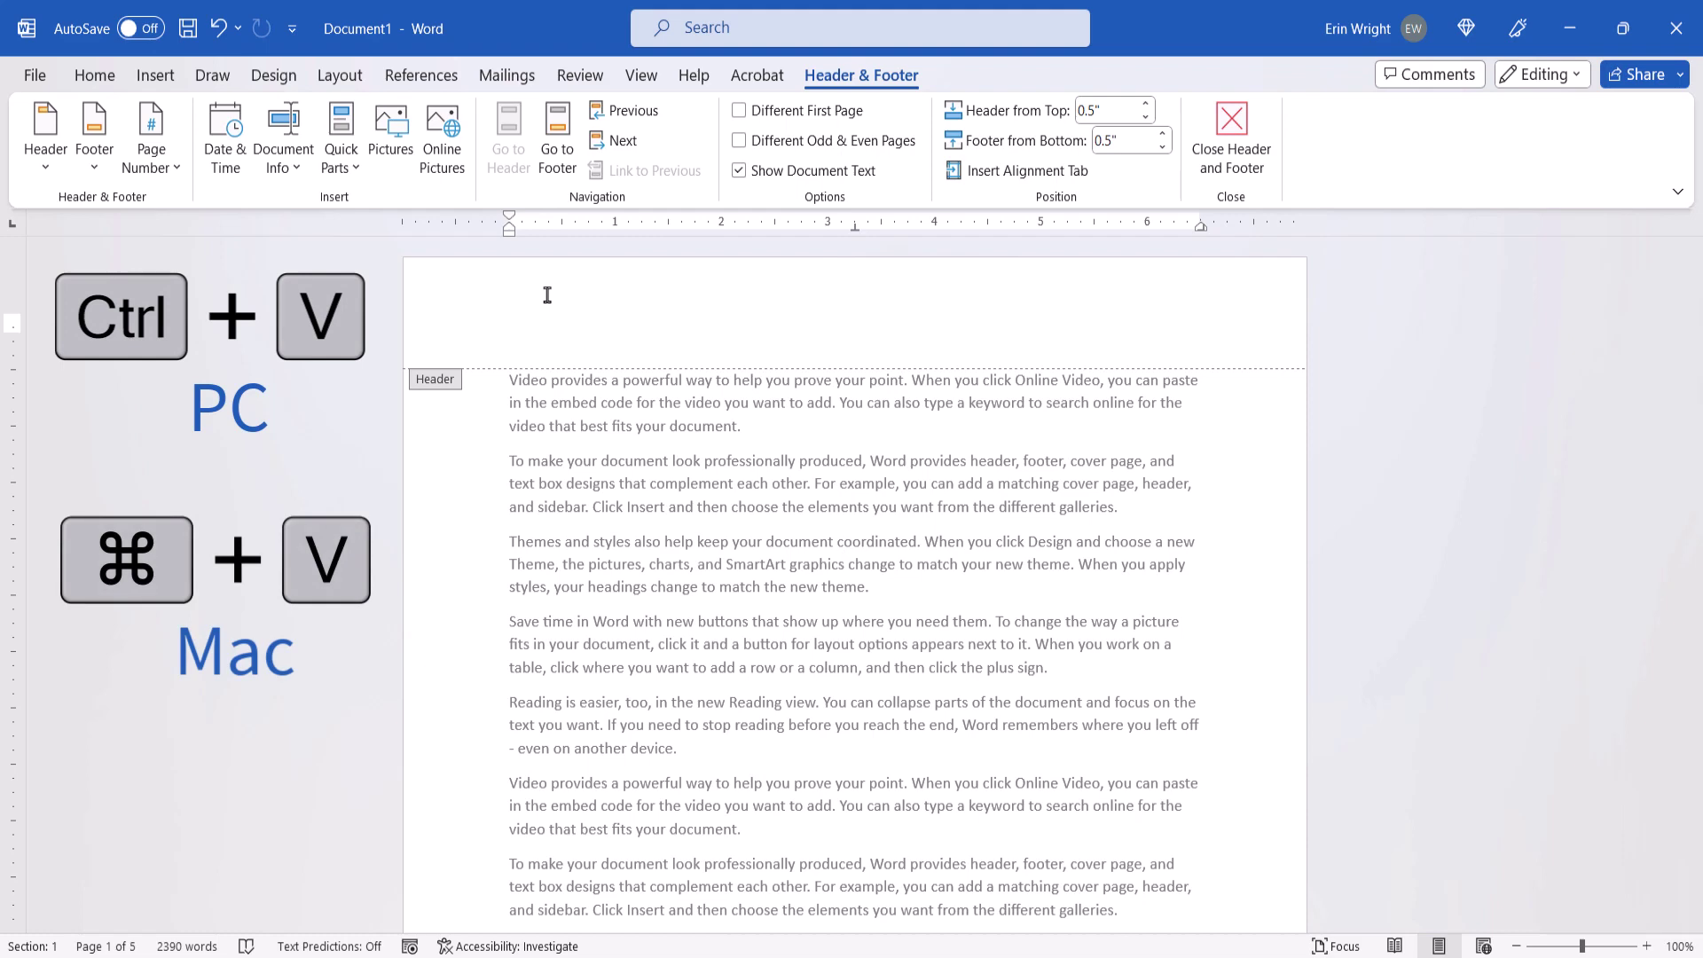
key("ctrl+v")
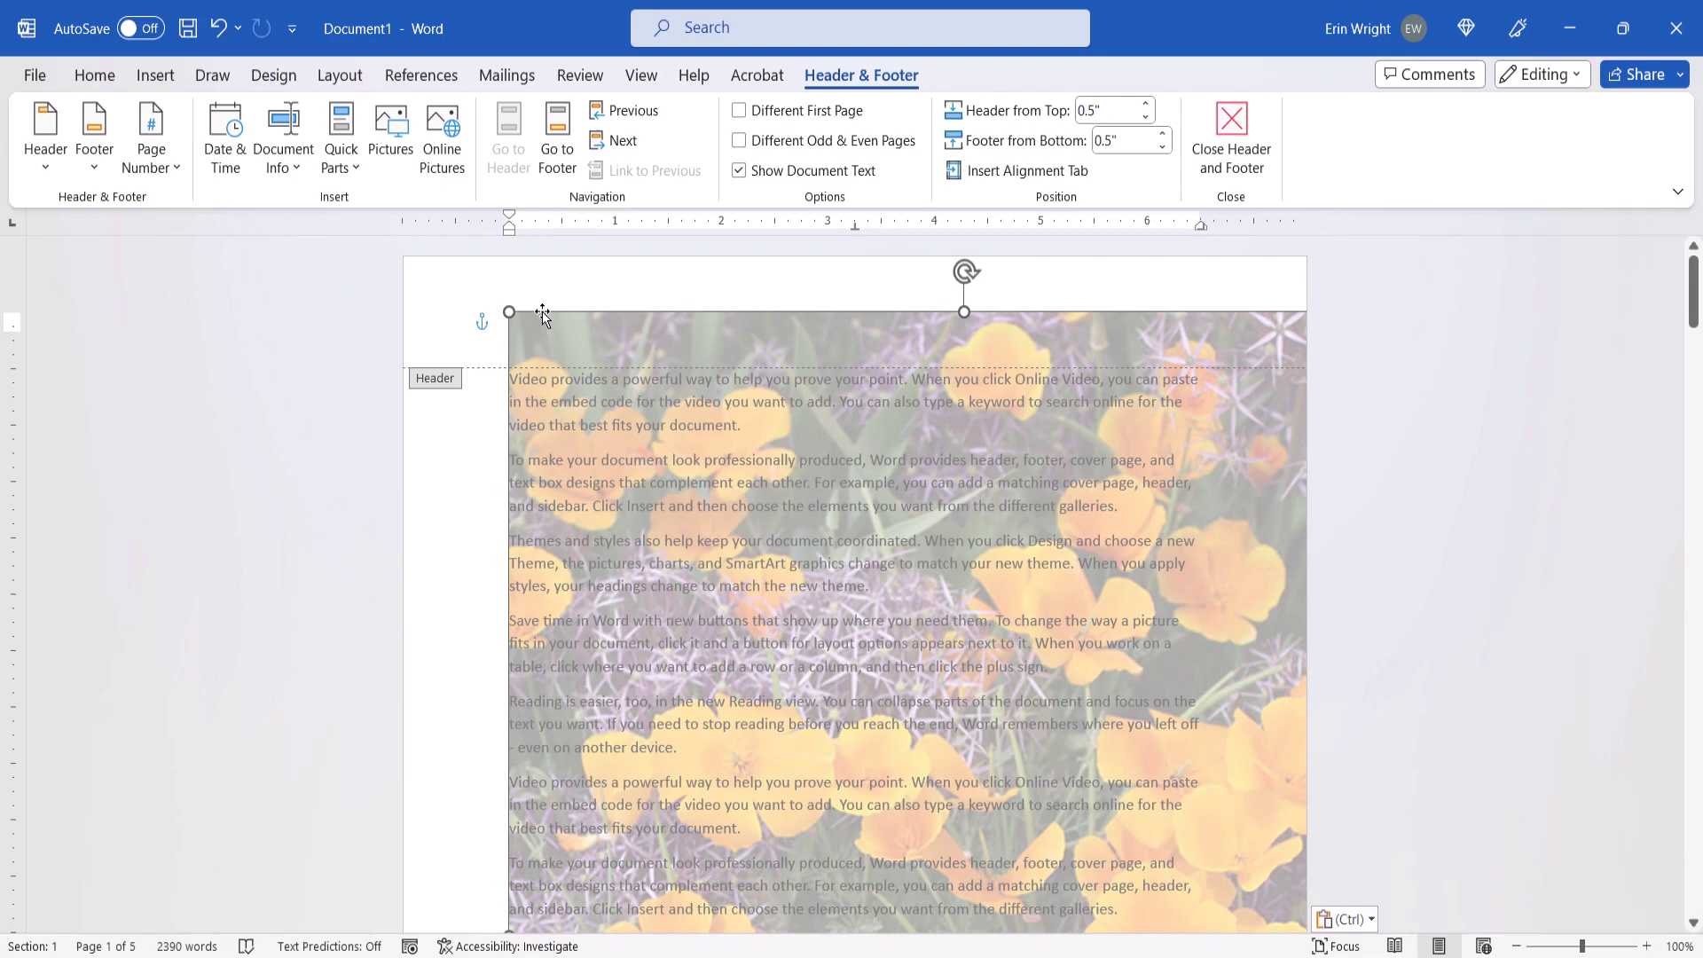
left_click_drag(541, 312, 435, 256)
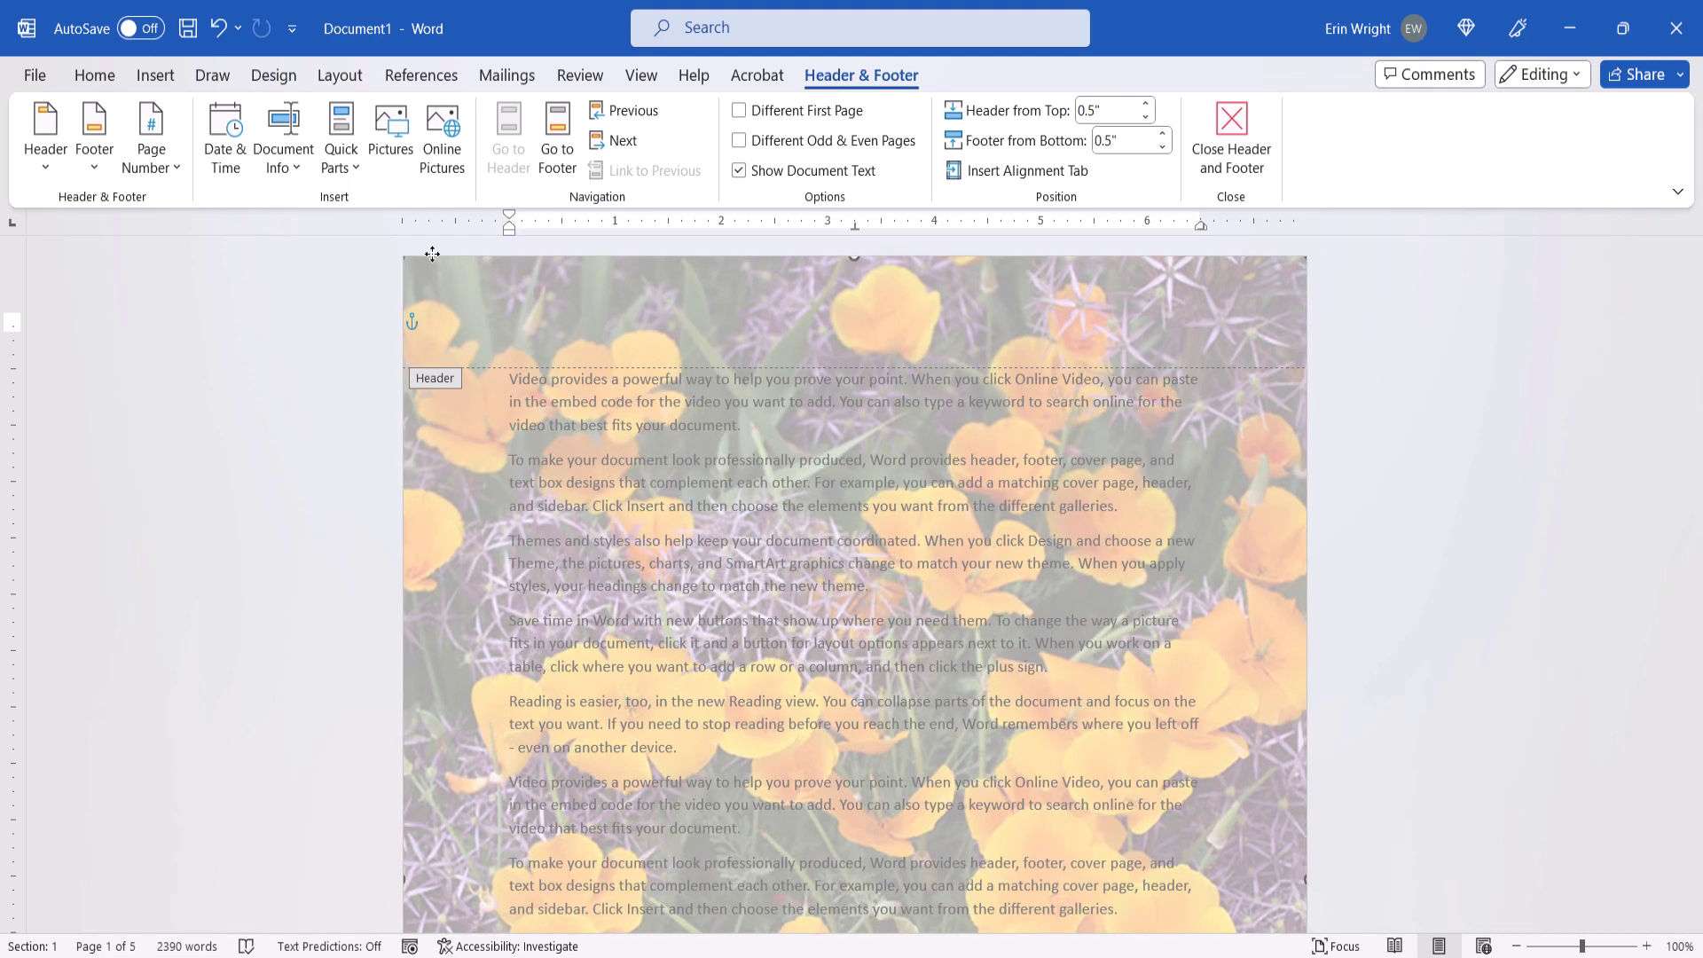
left_click_drag(1695, 310, 1696, 615)
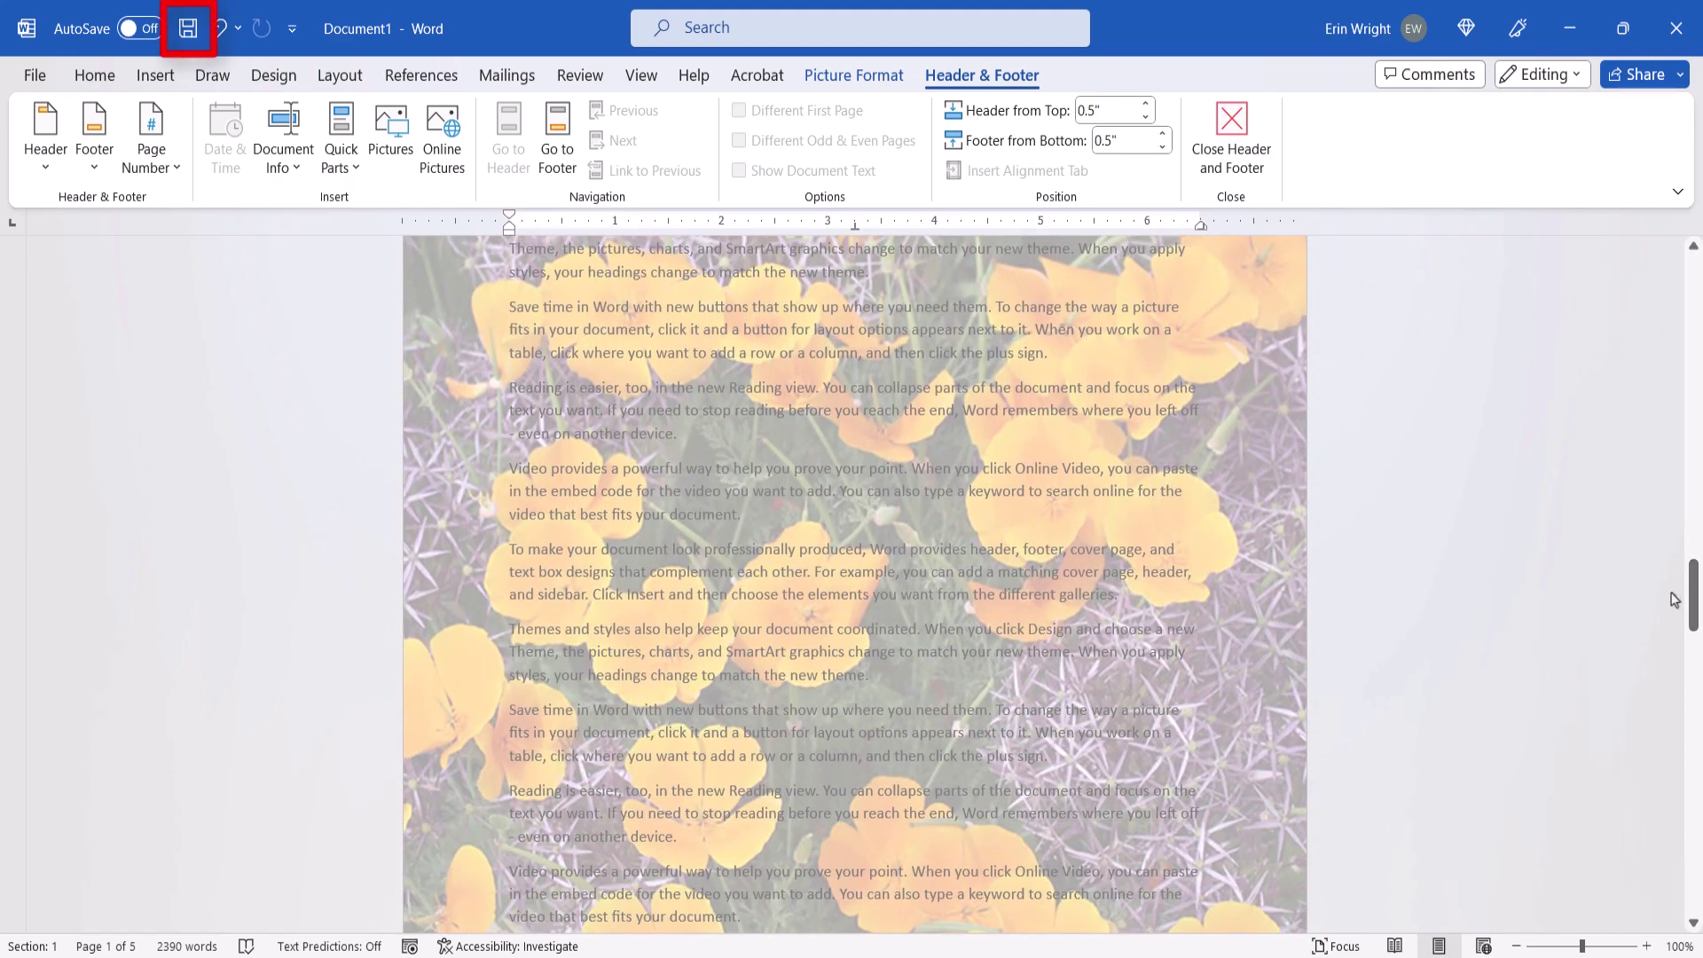